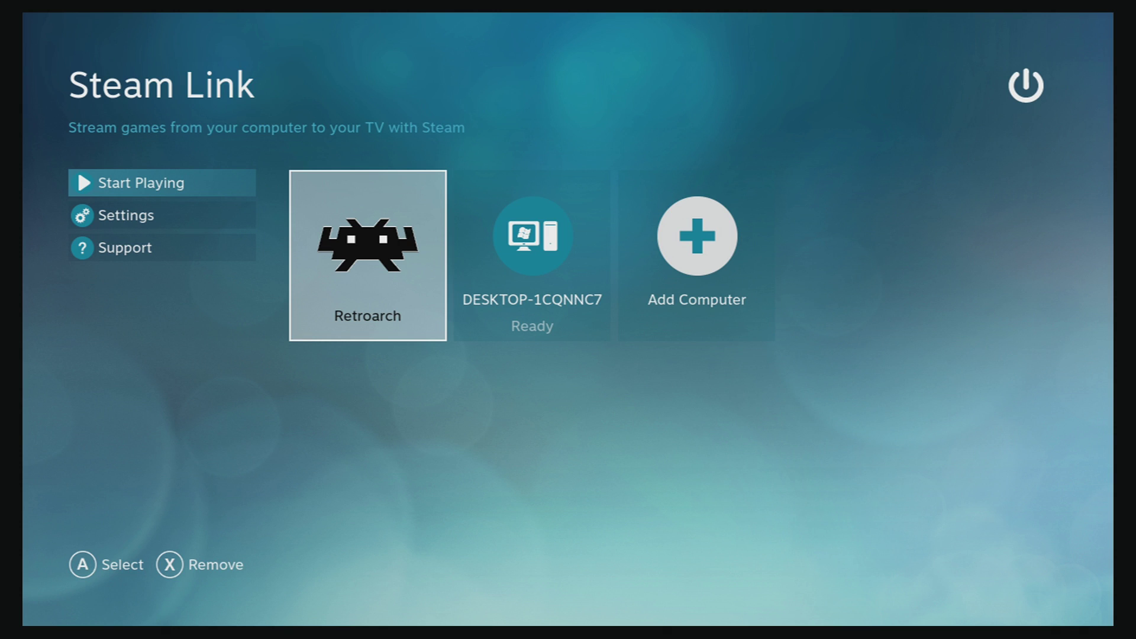
key("Right")
key("Left")
key("Left")
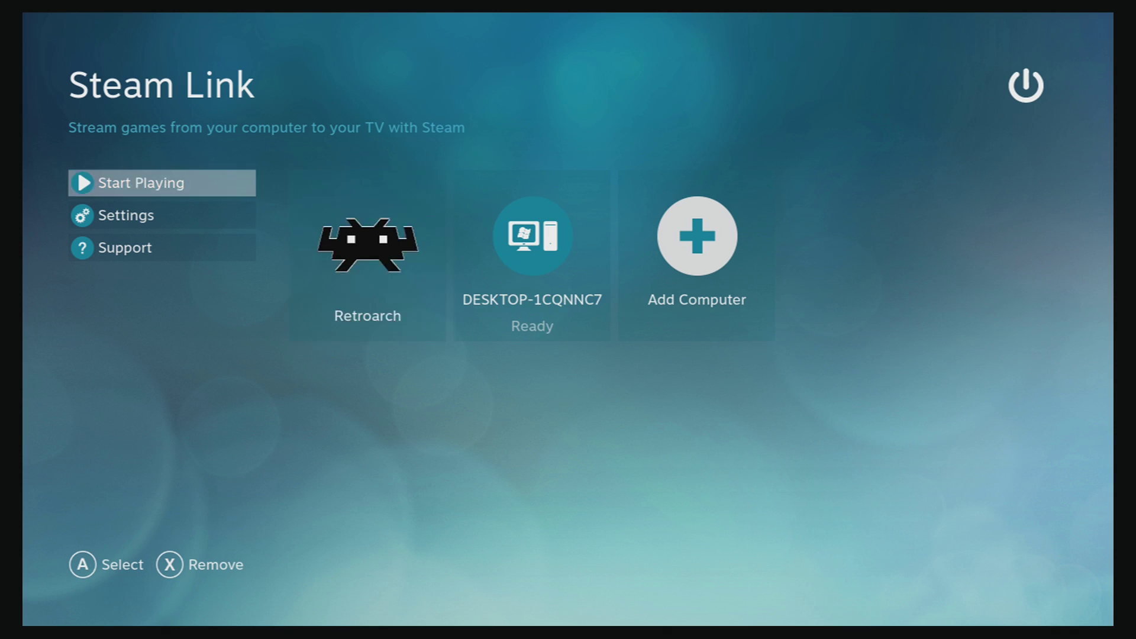
key("Right")
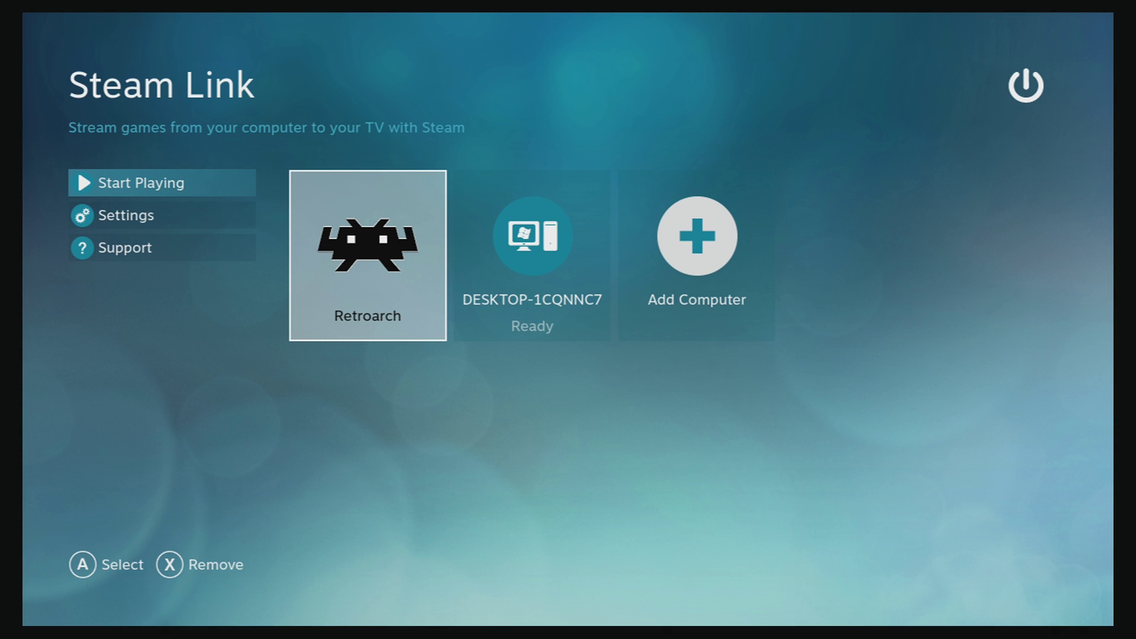
key("Right")
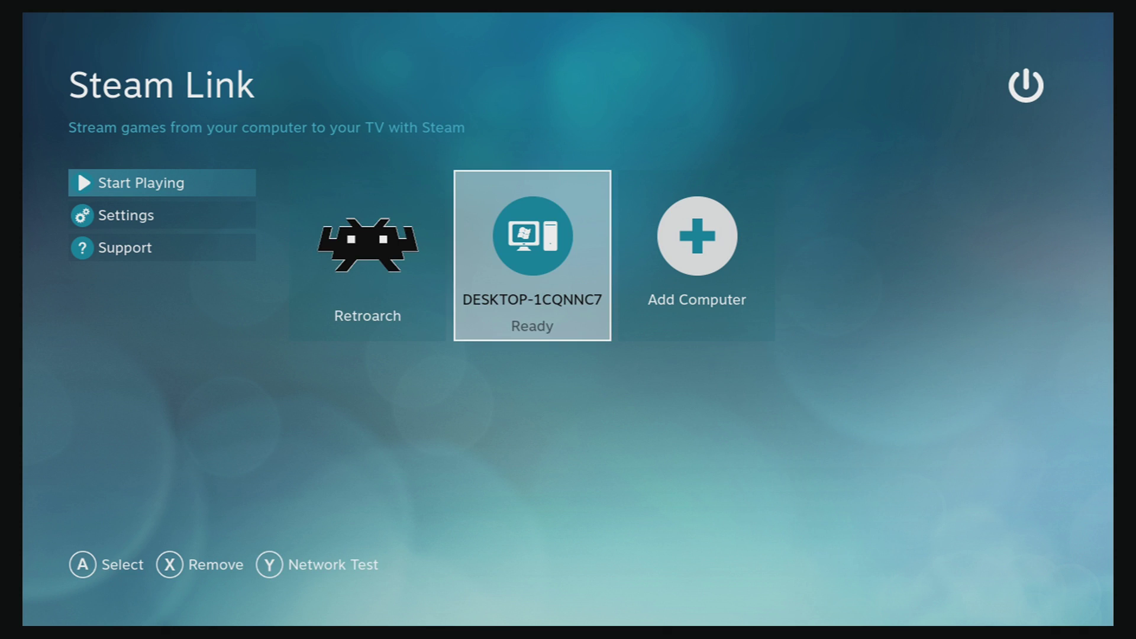
key("Left")
key("Right")
key("Left")
key("Right")
key("Left")
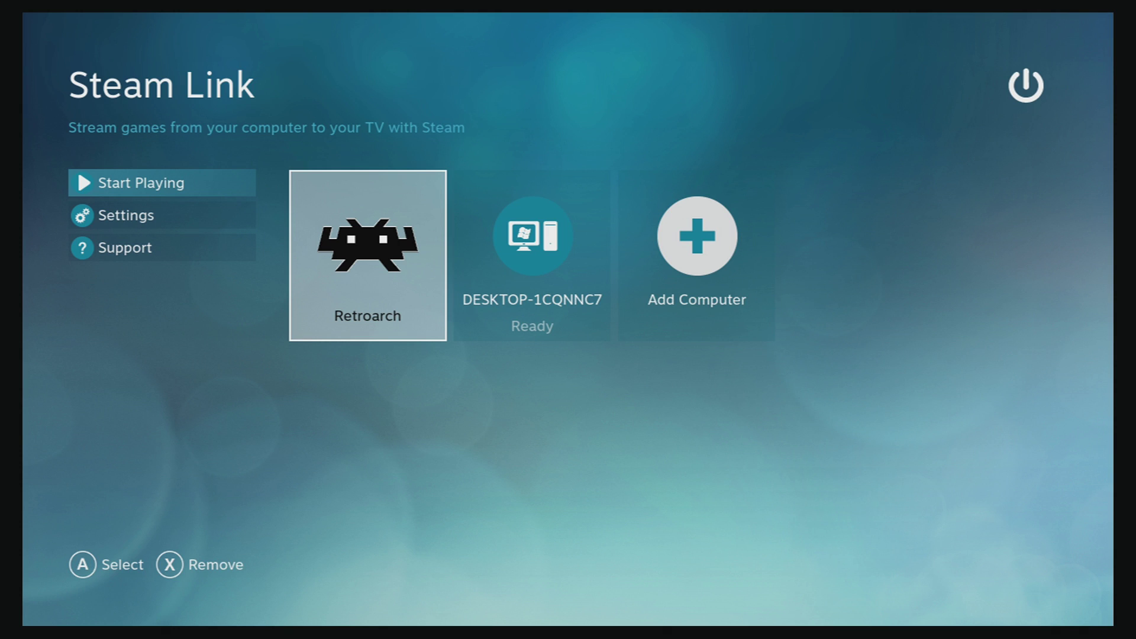
key("Right")
key("Right")
key("Left")
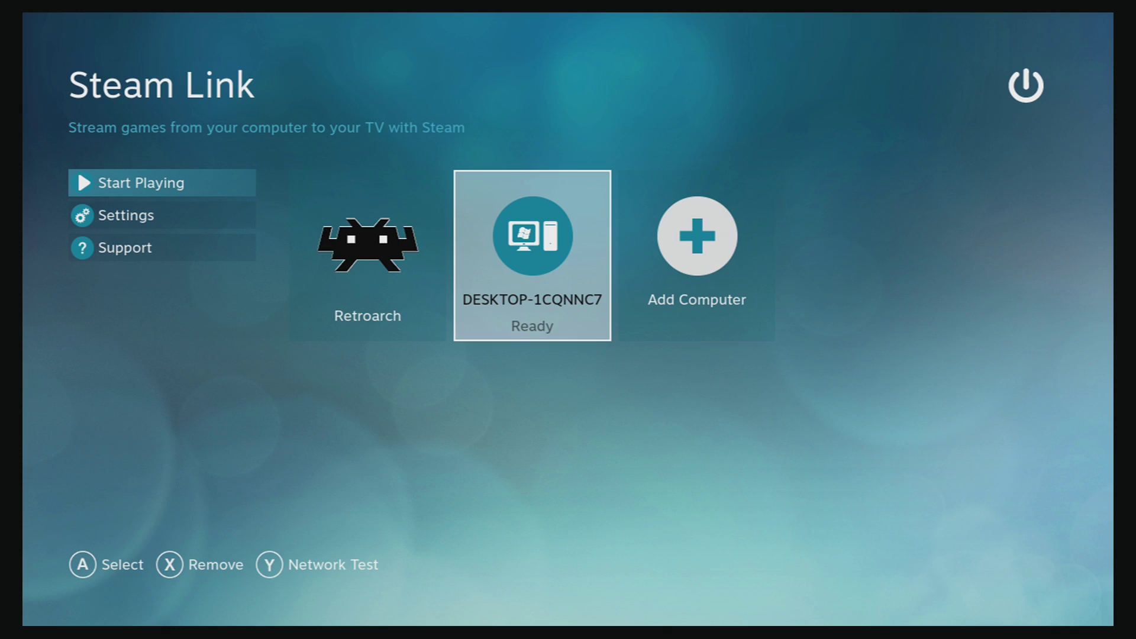
key("Left")
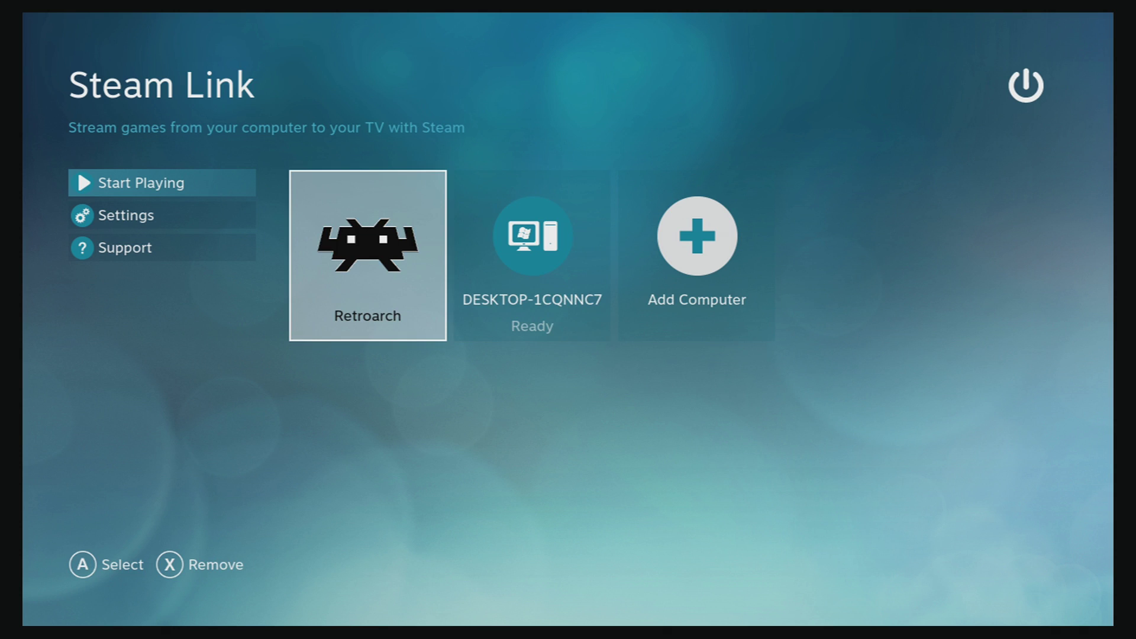
key("Right")
key("Left")
key("Right")
key("Left")
key("Right")
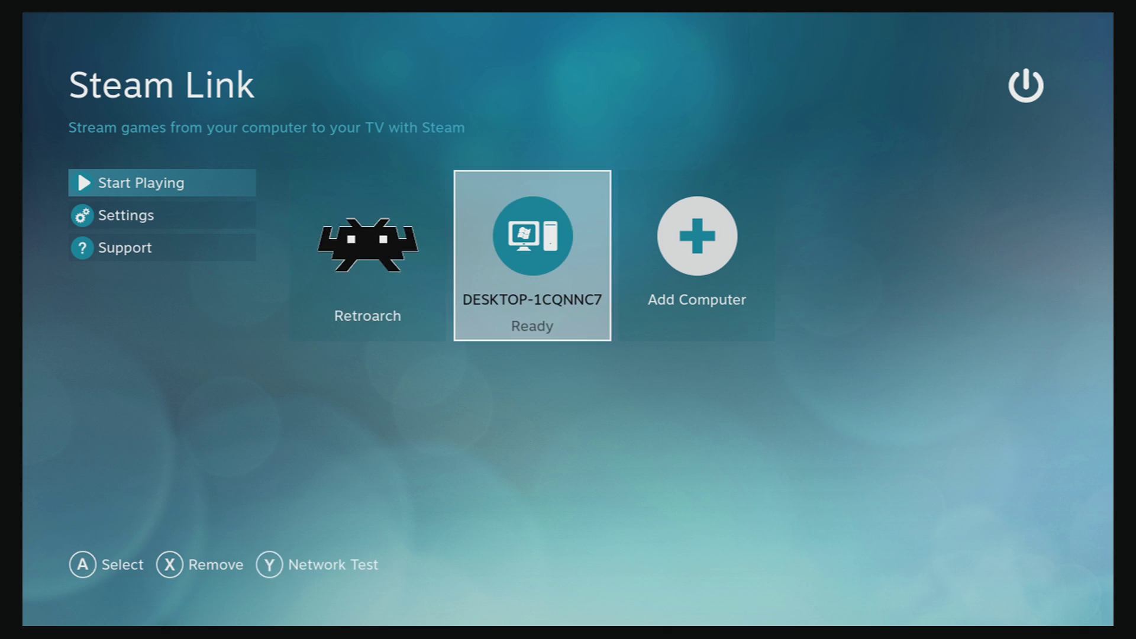
key("Left")
key("Right")
key("Left")
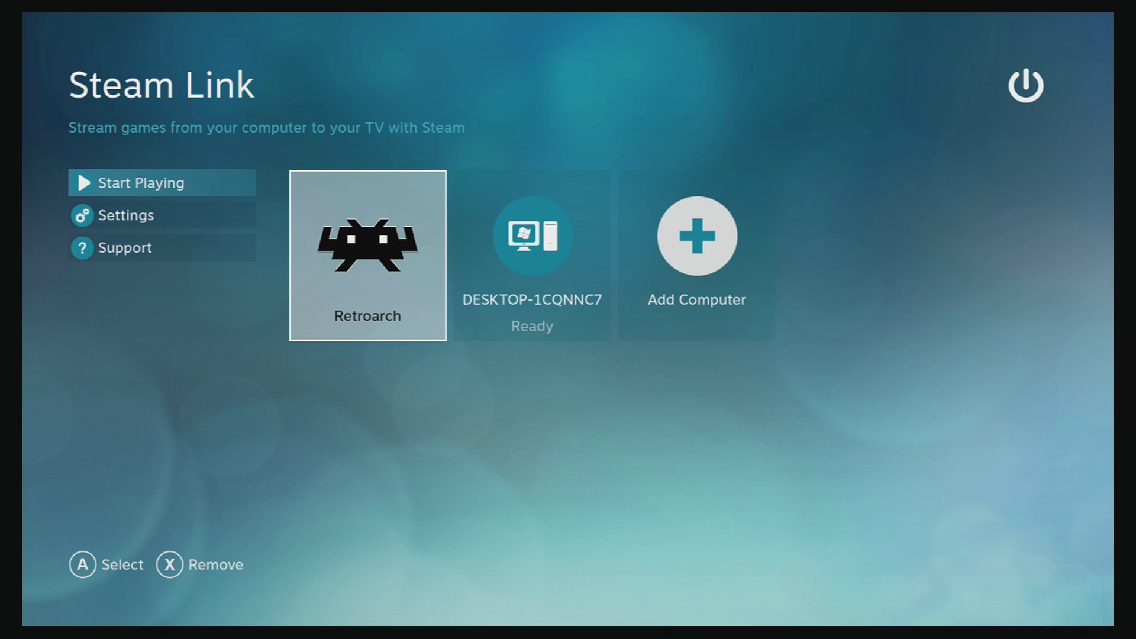
Bring up the prompt for turning off the system and cancel it.
key("Right")
key("Right")
key("Right")
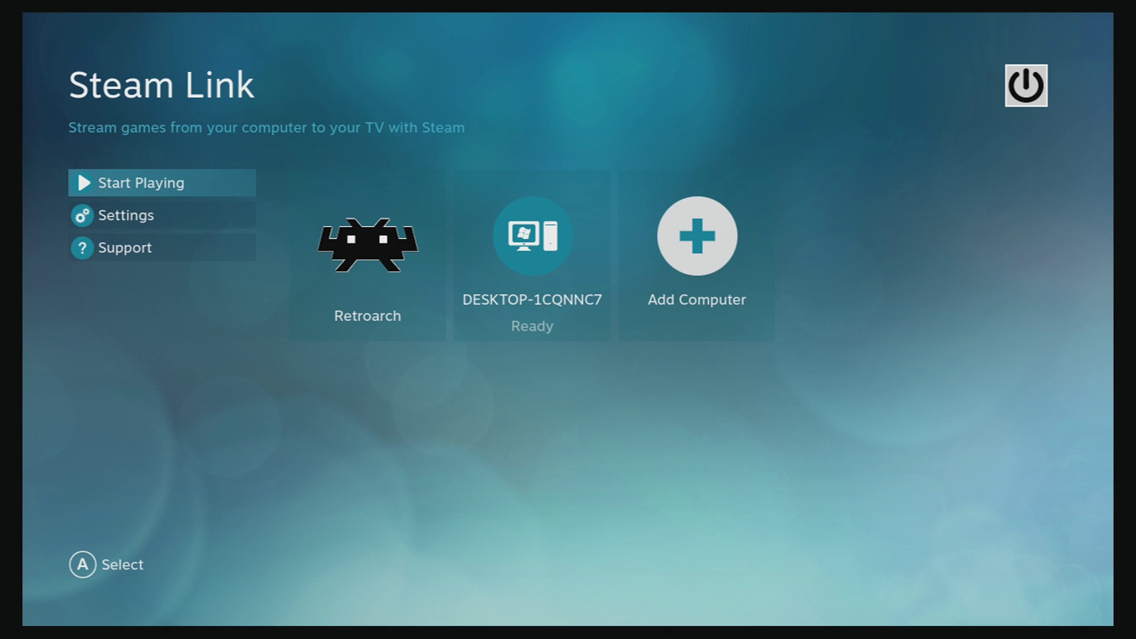
key("Return")
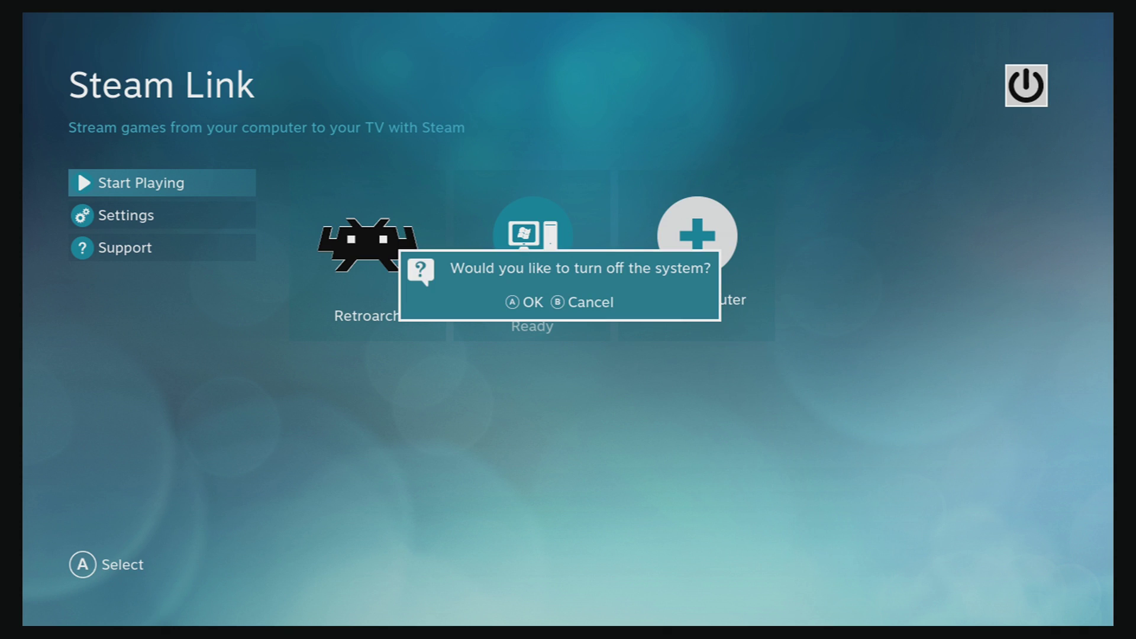
key("Escape")
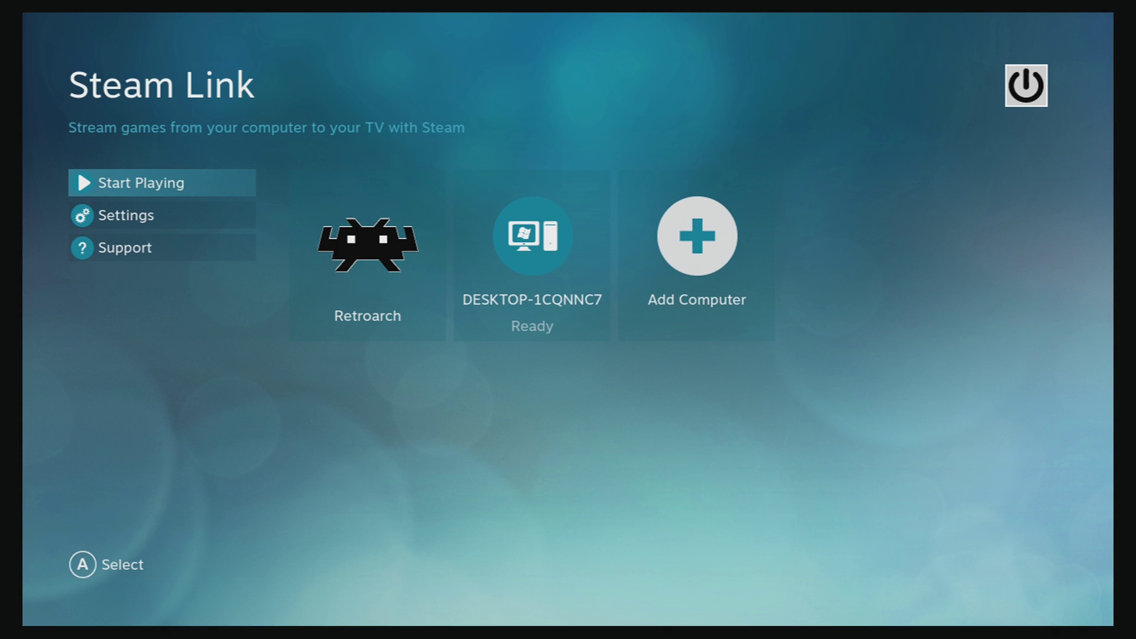
key("Left")
key("Left")
key("Left")
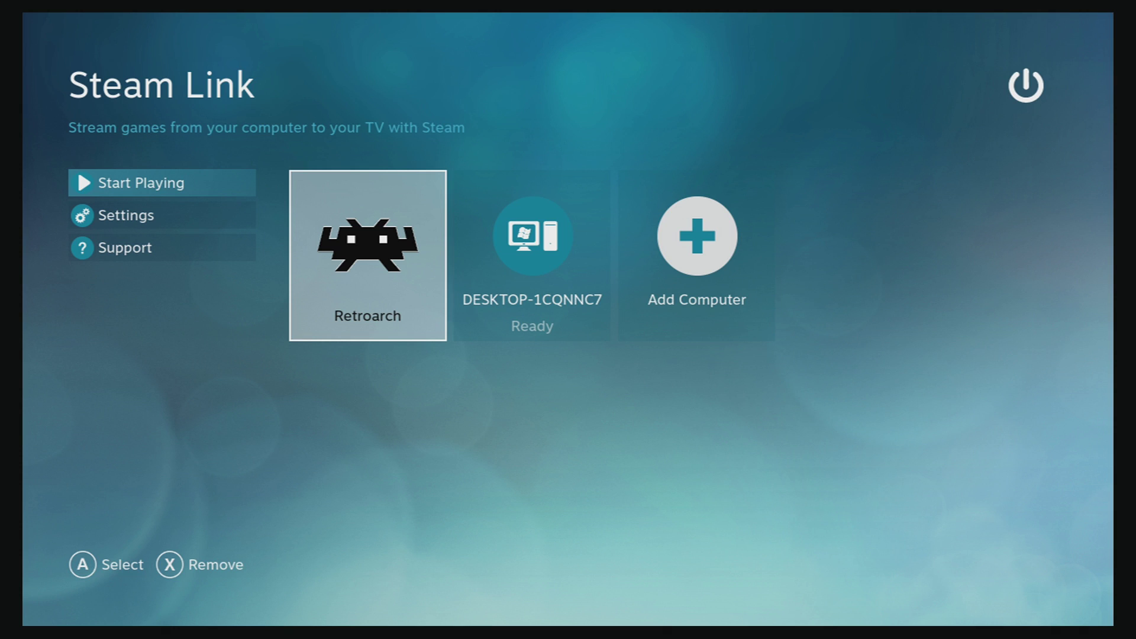
key("Right")
key("Left")
key("Right")
key("Left")
key("Right")
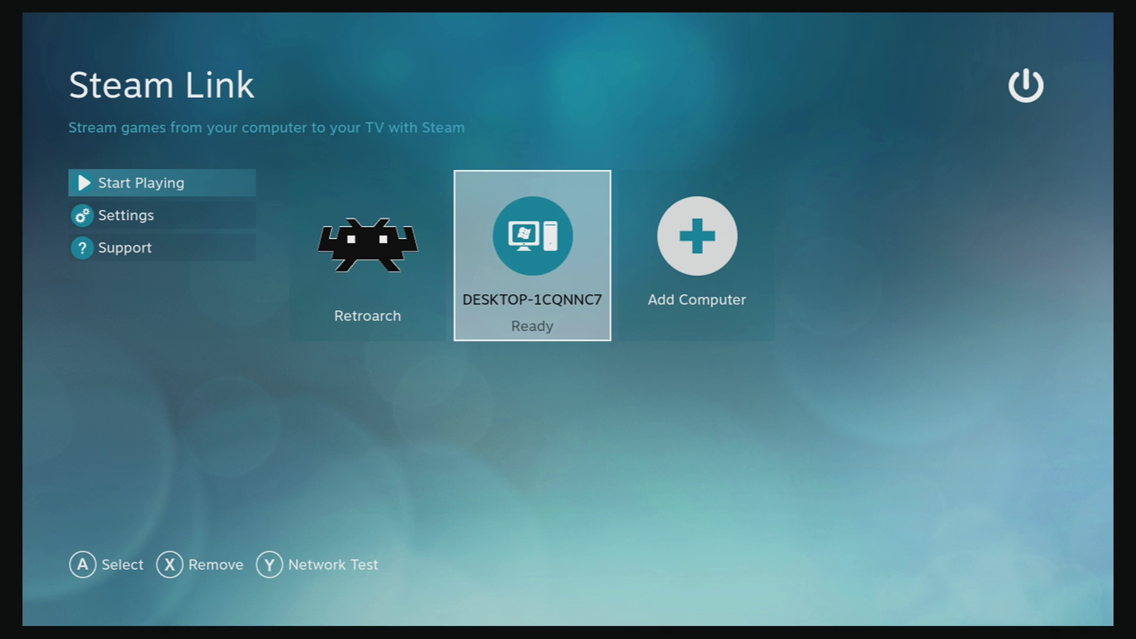
key("Left")
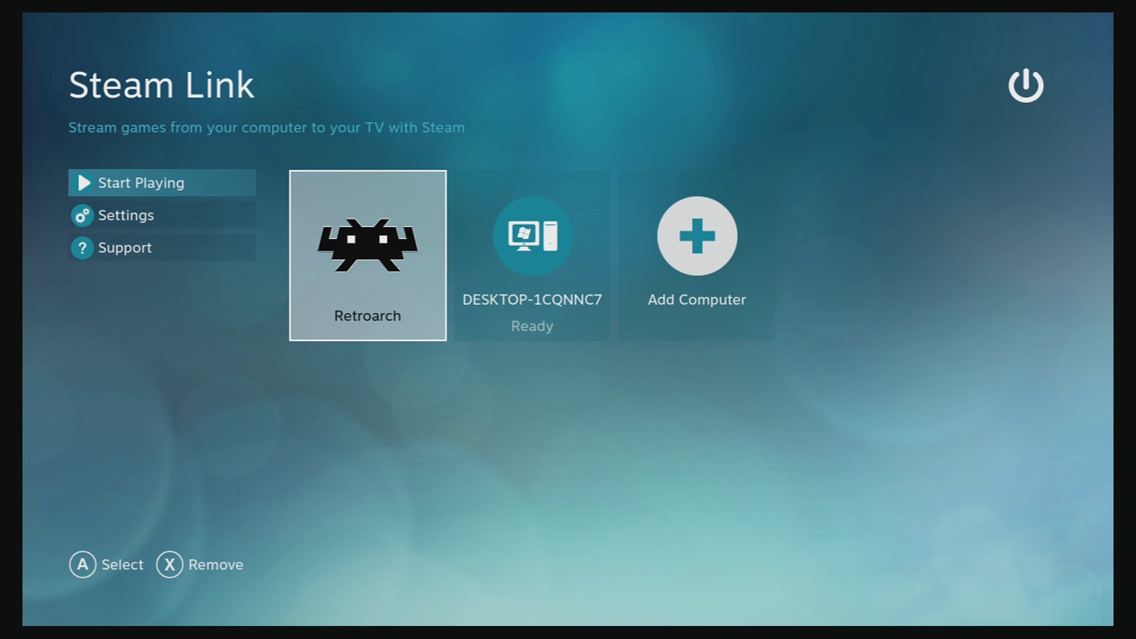
key("Right")
key("Left")
key("Right")
key("Left")
key("Right")
key("Left")
key("Right")
key("Right")
key("Left")
key("Left")
key("Right")
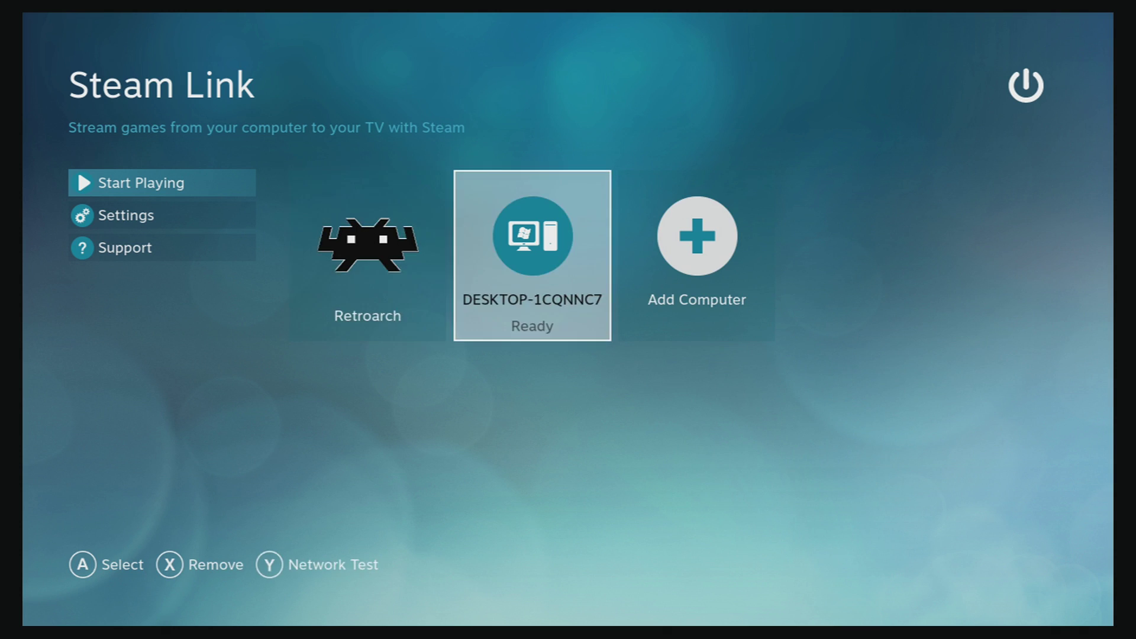
key("Left")
key("Right")
key("Left")
key("Right")
key("Left")
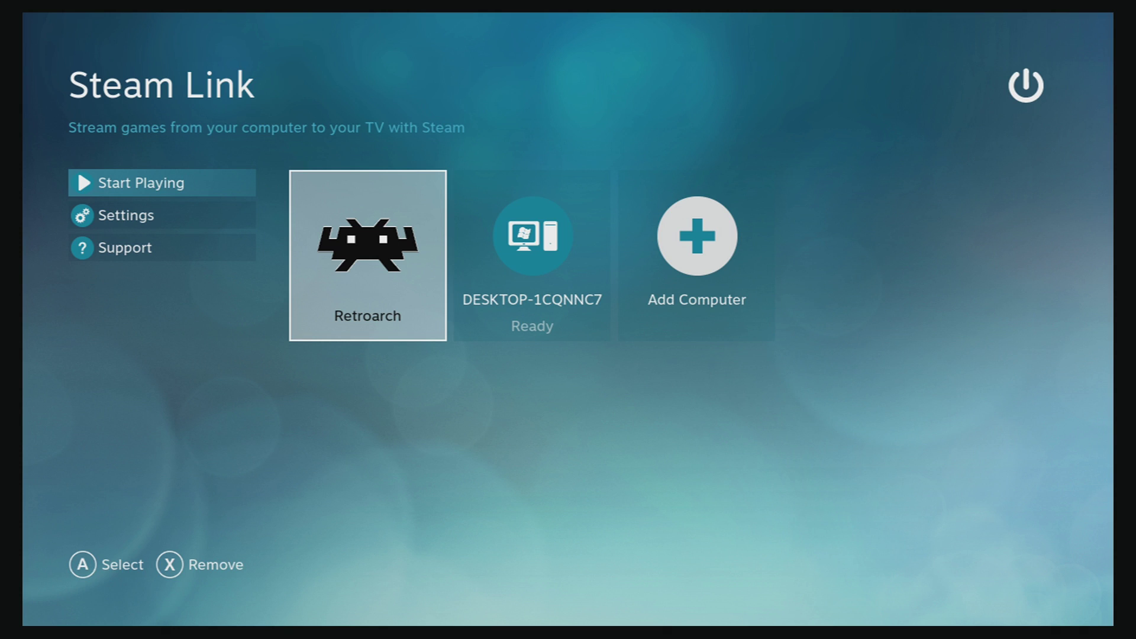
Launch Retroarch from the Steam Link home screen.
key("Right")
key("Left")
key("Return")
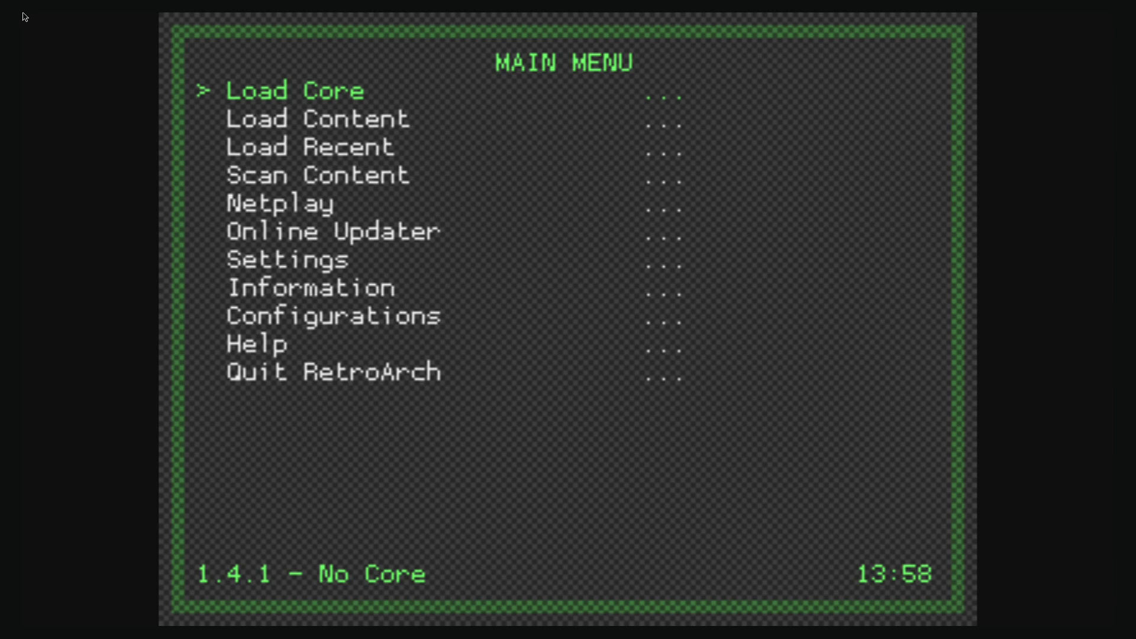
Open the Settings section from RetroArch's main menu.
key("Down")
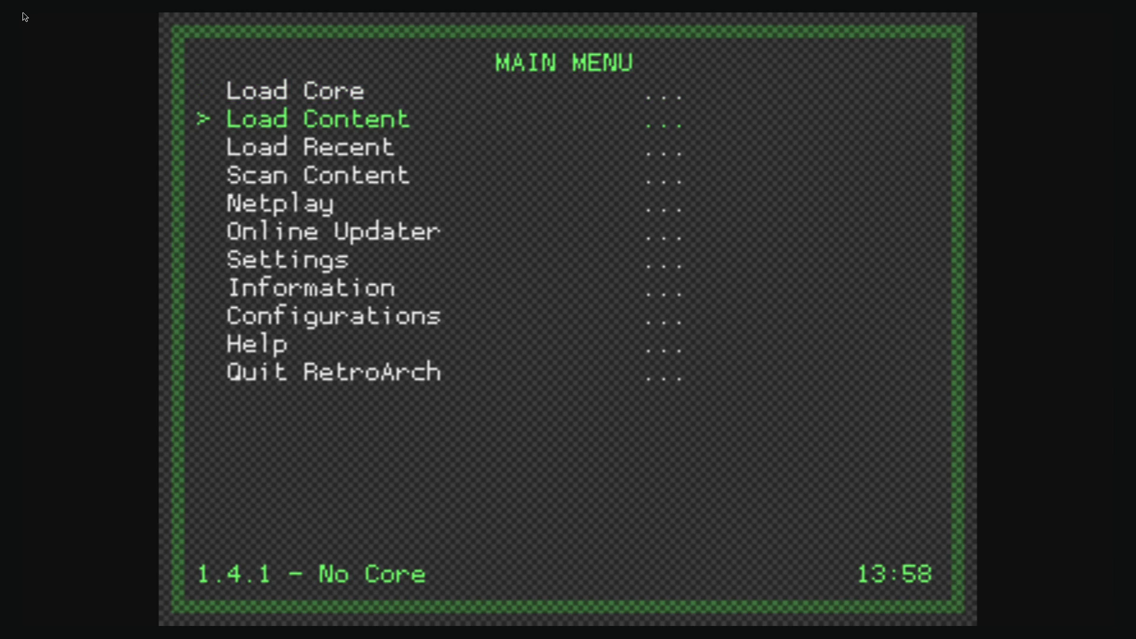
key("Down")
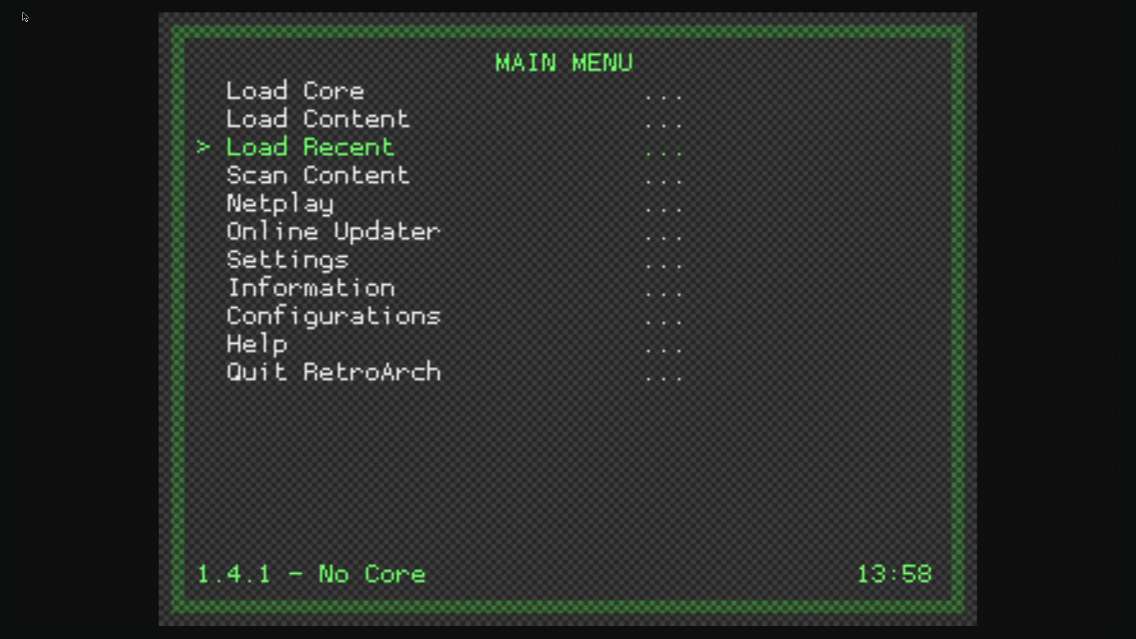
key("Down")
key("Down")
key("Down")
key("Down")
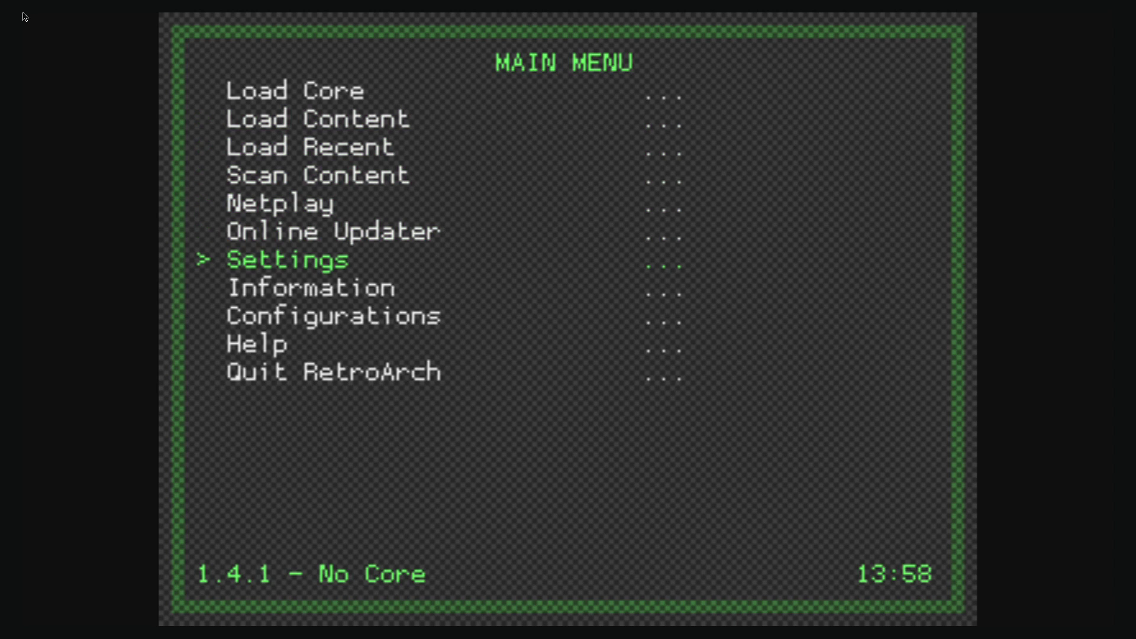
key("Down")
key("Up")
key("Return")
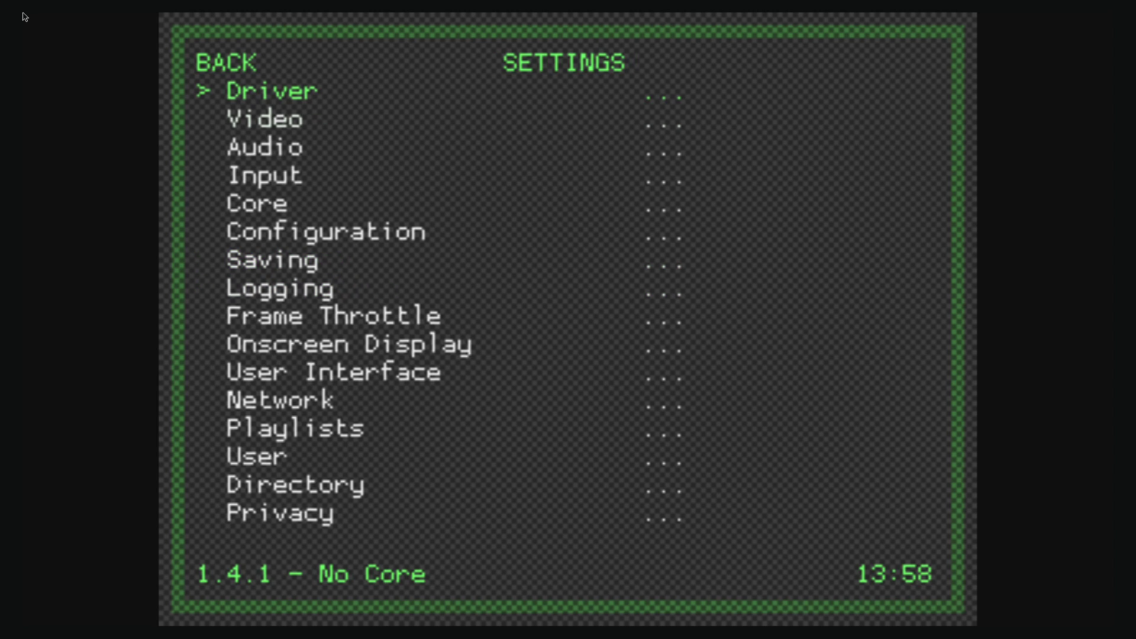
Open the Input category of the settings.
key("Down")
key("Down")
key("Down")
key("Down")
key("Down")
key("Down")
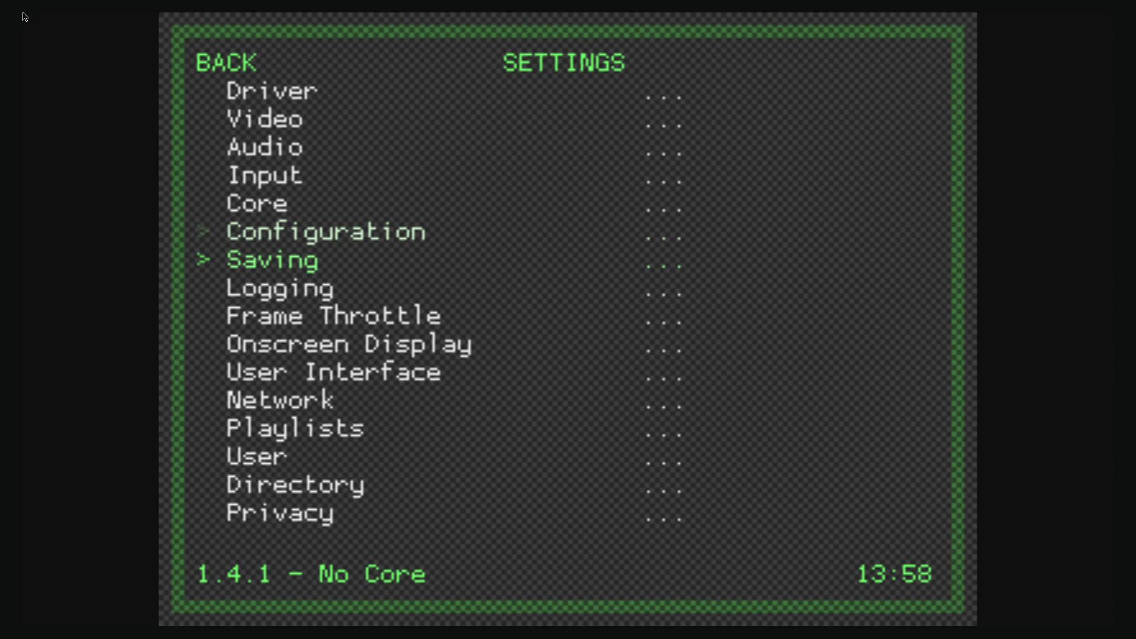
key("Down")
key("Down")
key("Up")
key("Up")
key("Up")
key("Up")
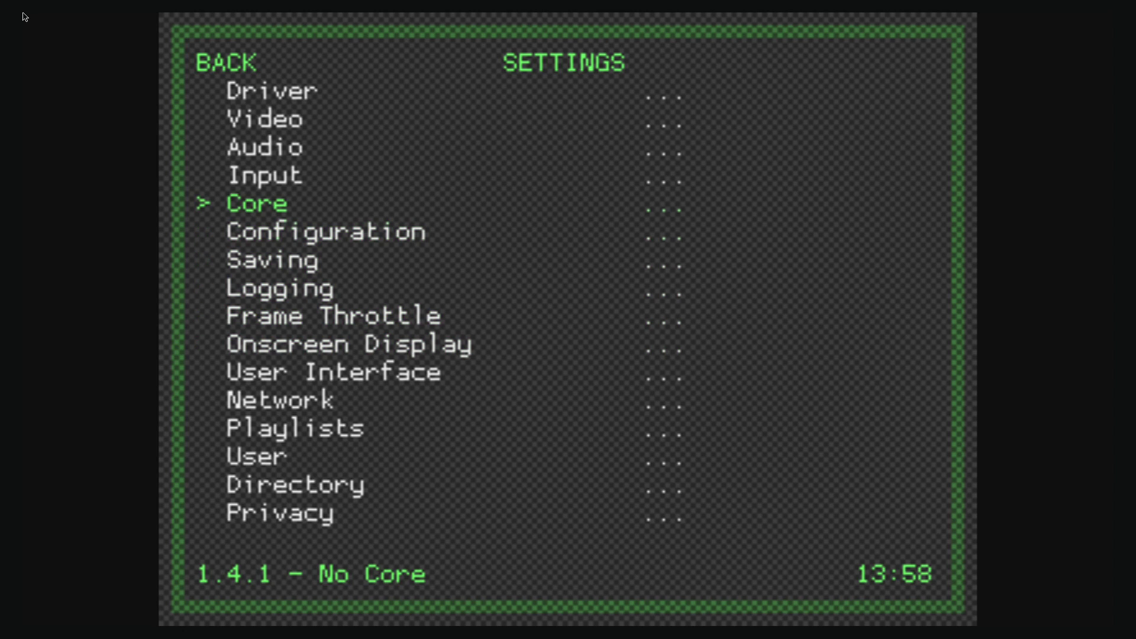
key("Up")
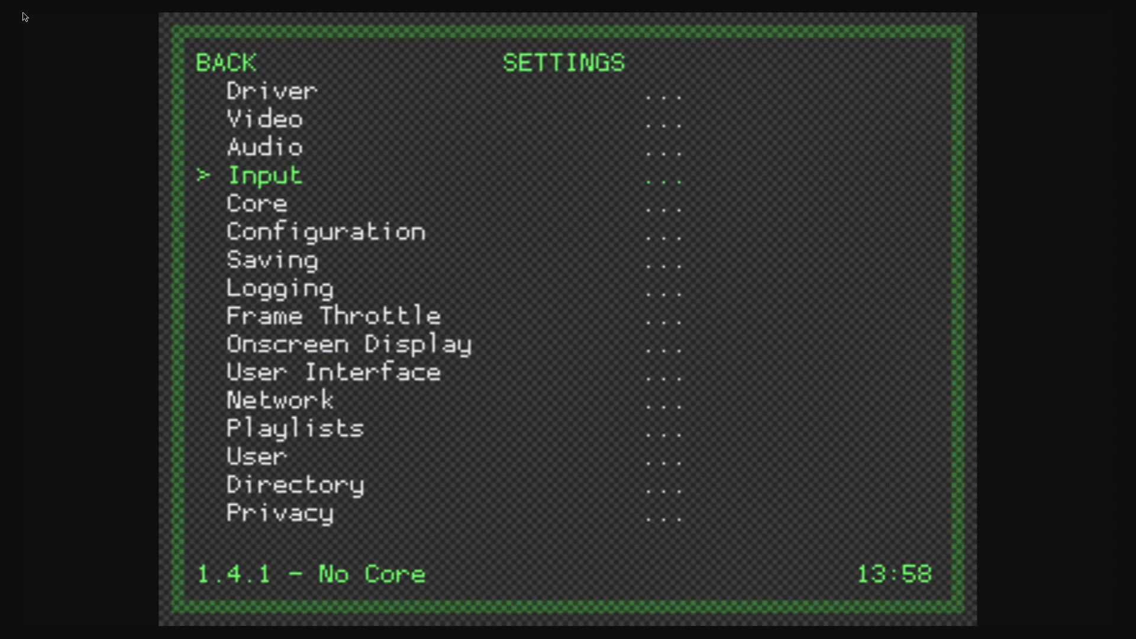
key("Return")
Switch Unified Menu Controls to ON in the input settings.
key("Down")
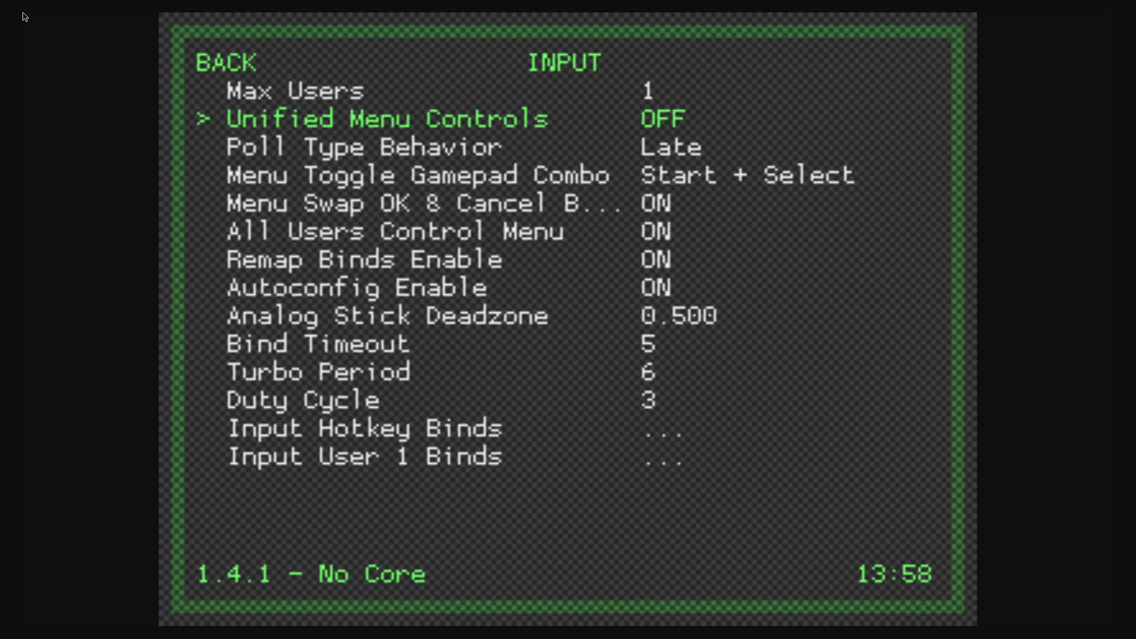
key("Right")
key("Down")
key("Up")
Open the Input User 1 Binds page from the input settings.
key("Down")
key("Down")
key("Down")
key("Down")
key("Down")
key("Down")
key("Down")
key("Down")
key("Down")
key("Down")
key("Down")
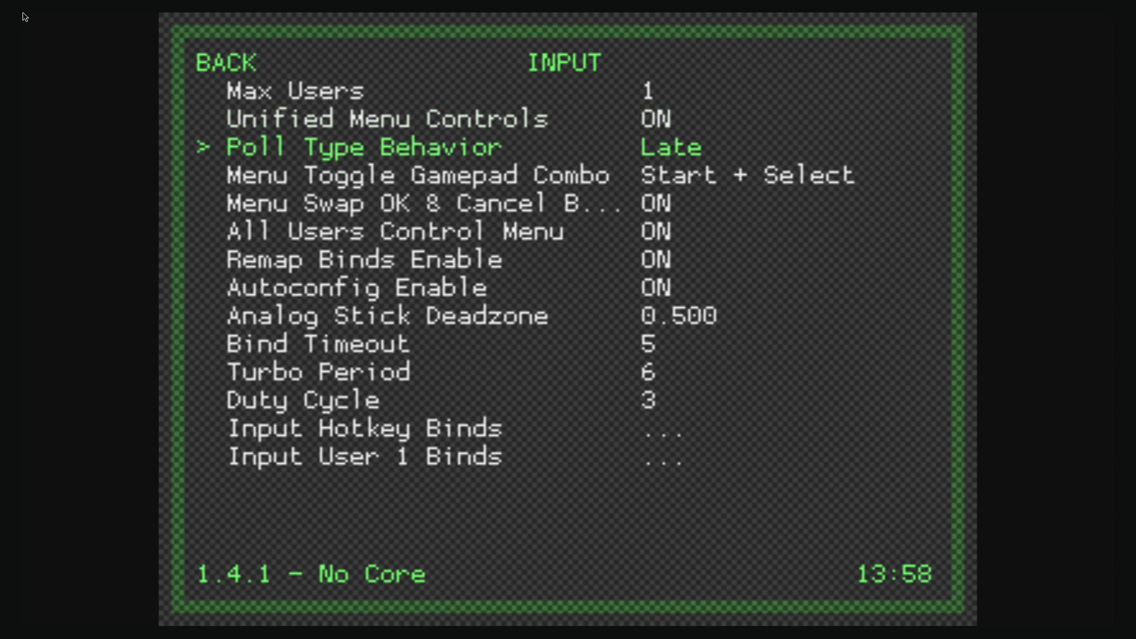
key("Down")
key("Down")
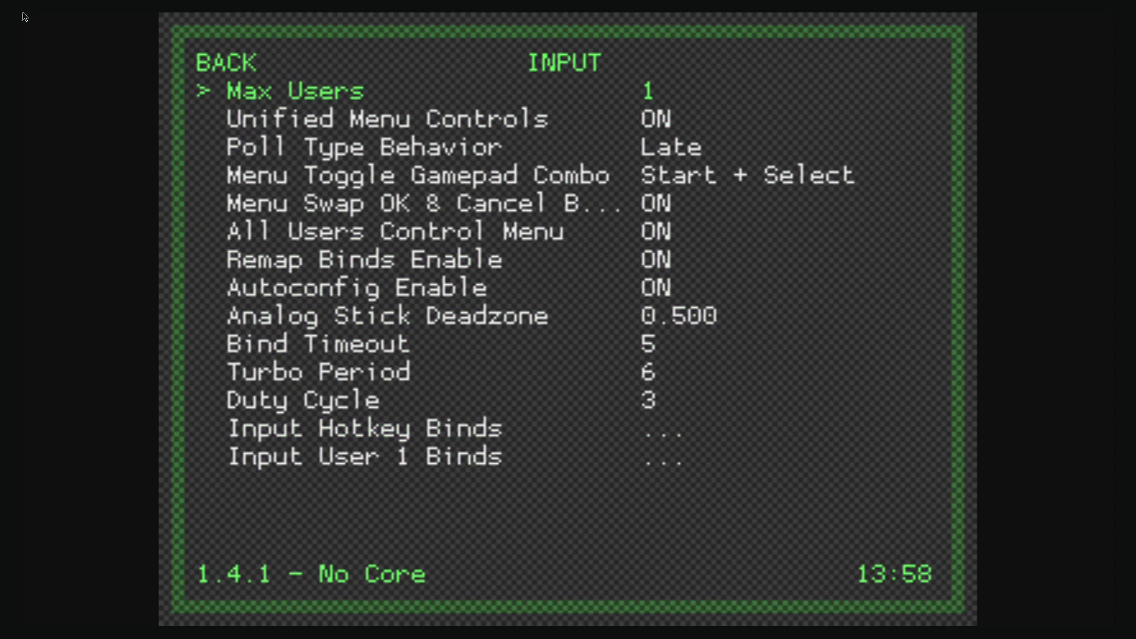
key("Up")
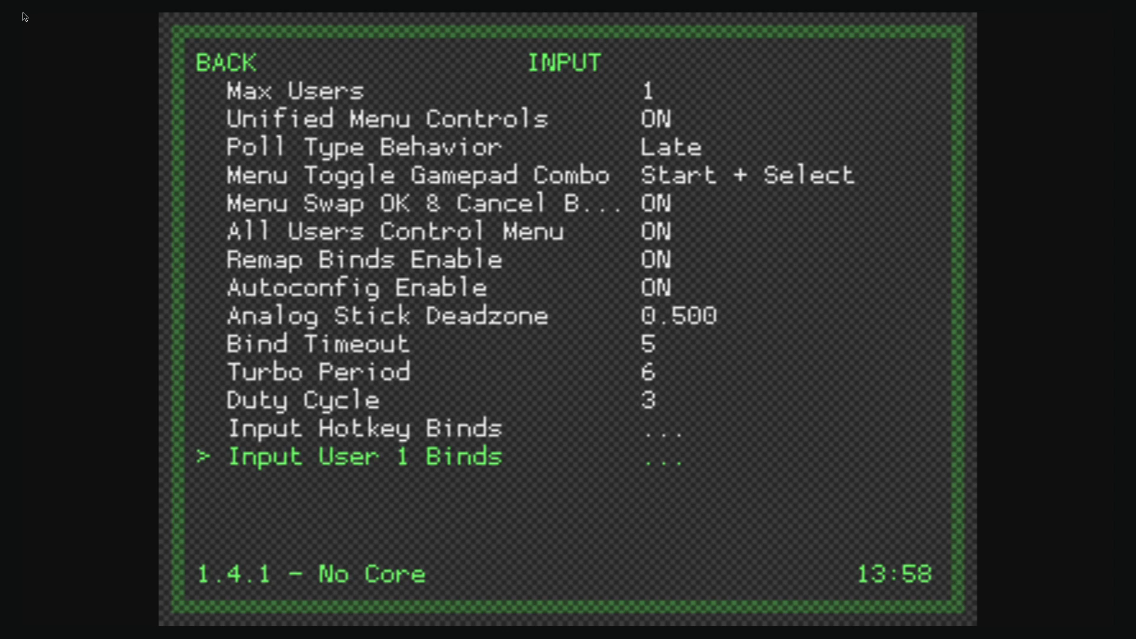
key("Up")
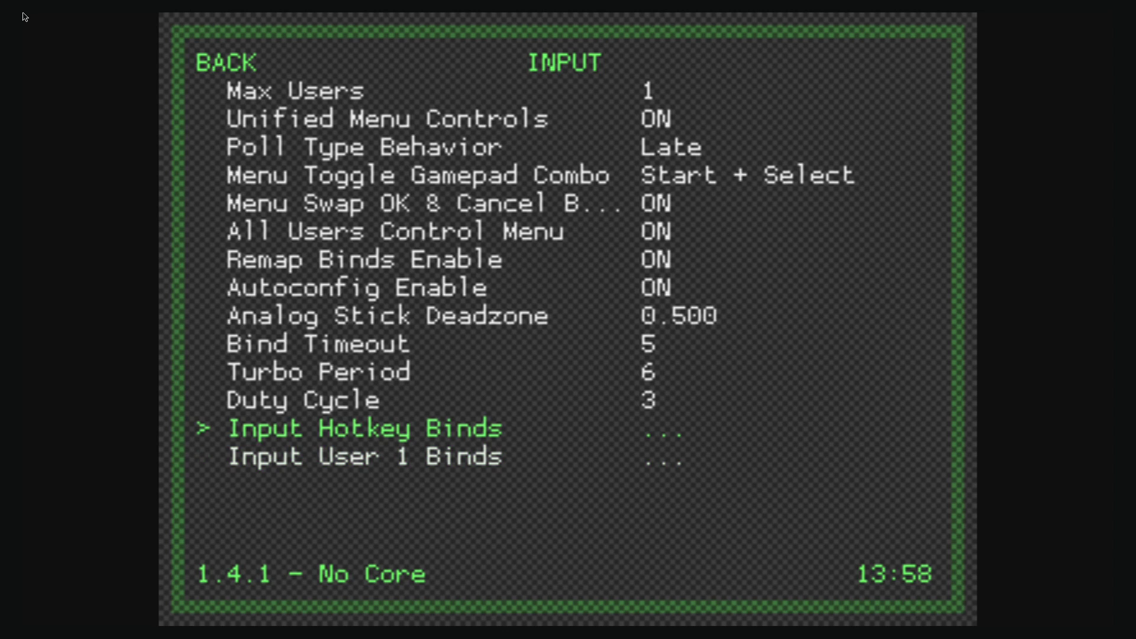
key("Down")
key("BackSpace")
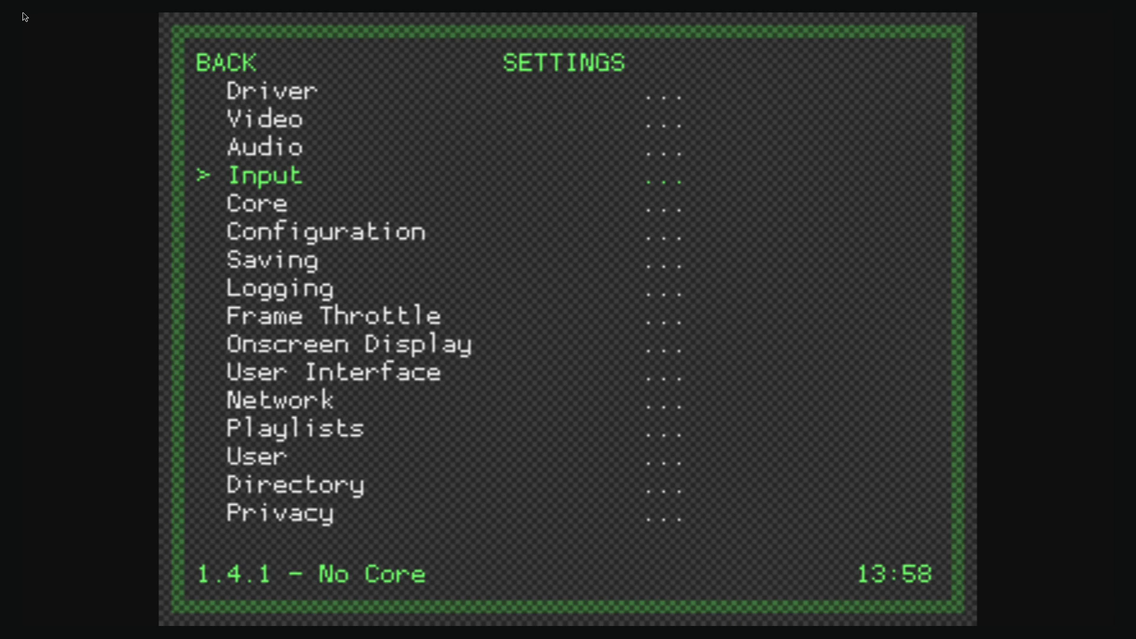
key("Return")
key("Up")
key("Return")
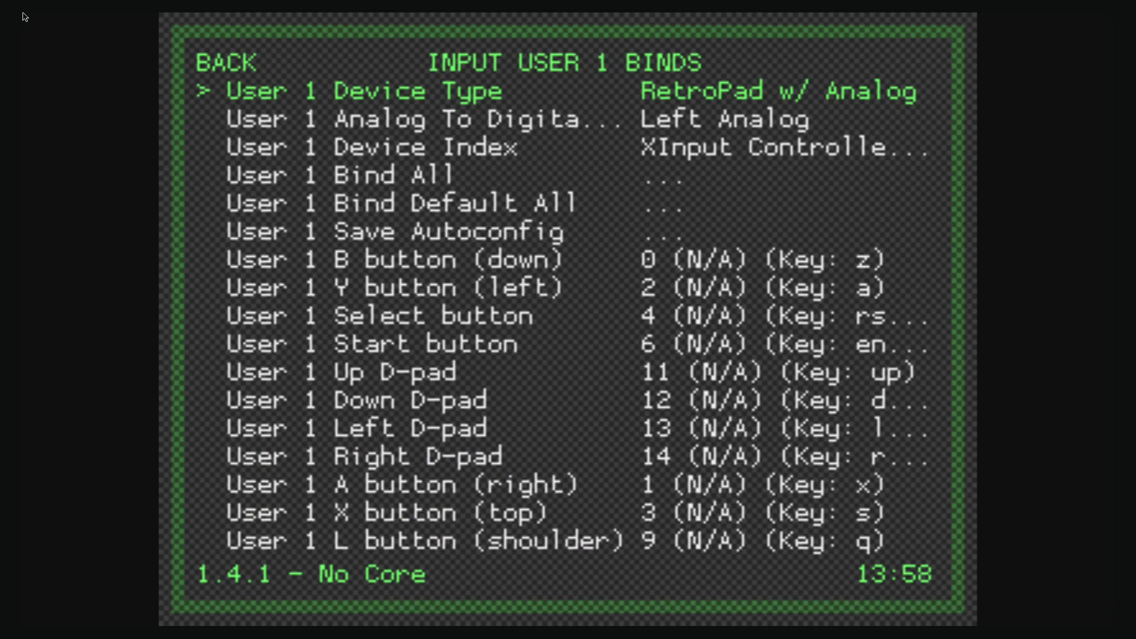
Step the User 1 Device Index to another entry and back to the XInput Controller.
key("Down")
key("Down")
key("Down")
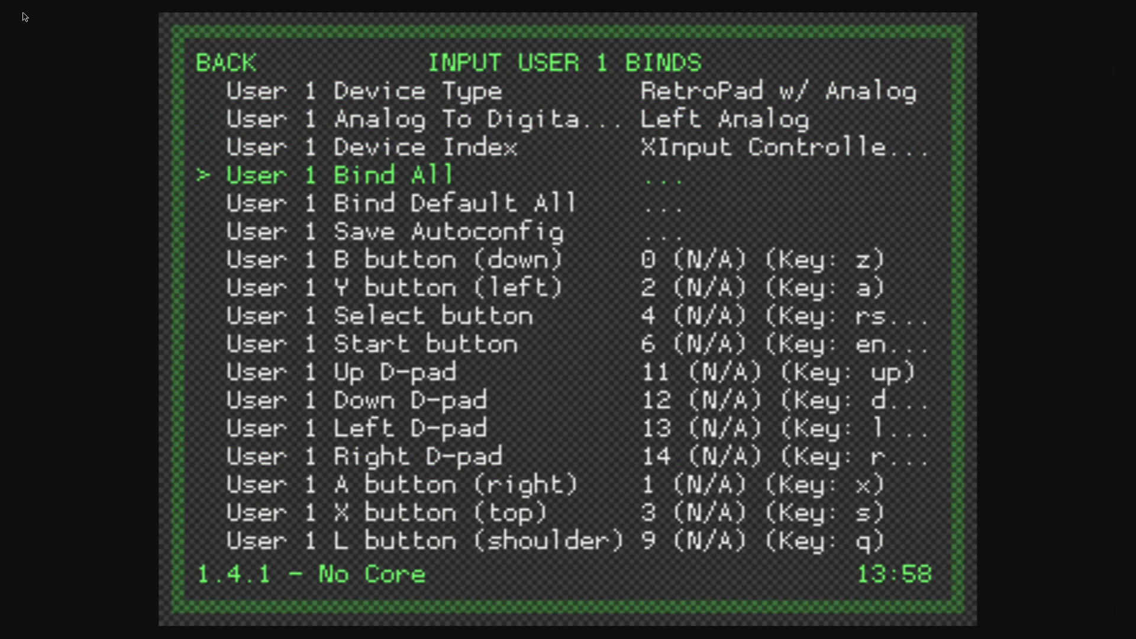
key("Up")
key("Right")
key("Left")
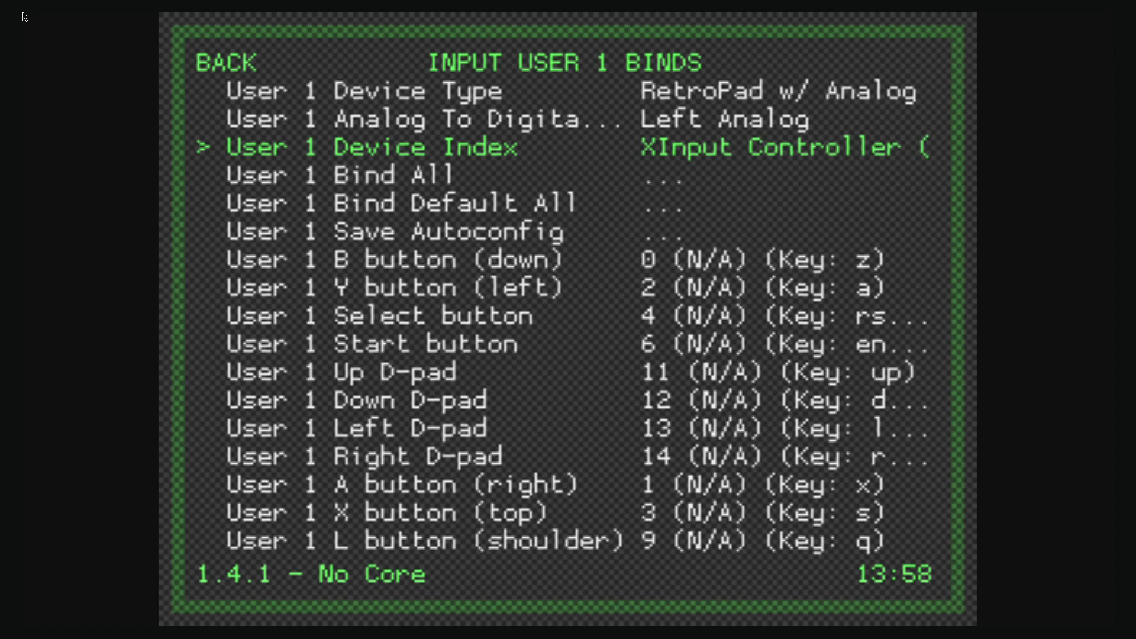
Cycle the User 1 Device Type through its options, returning it to RetroPad w/ Analog.
key("Up")
key("Up")
key("Right")
key("Left")
key("Left")
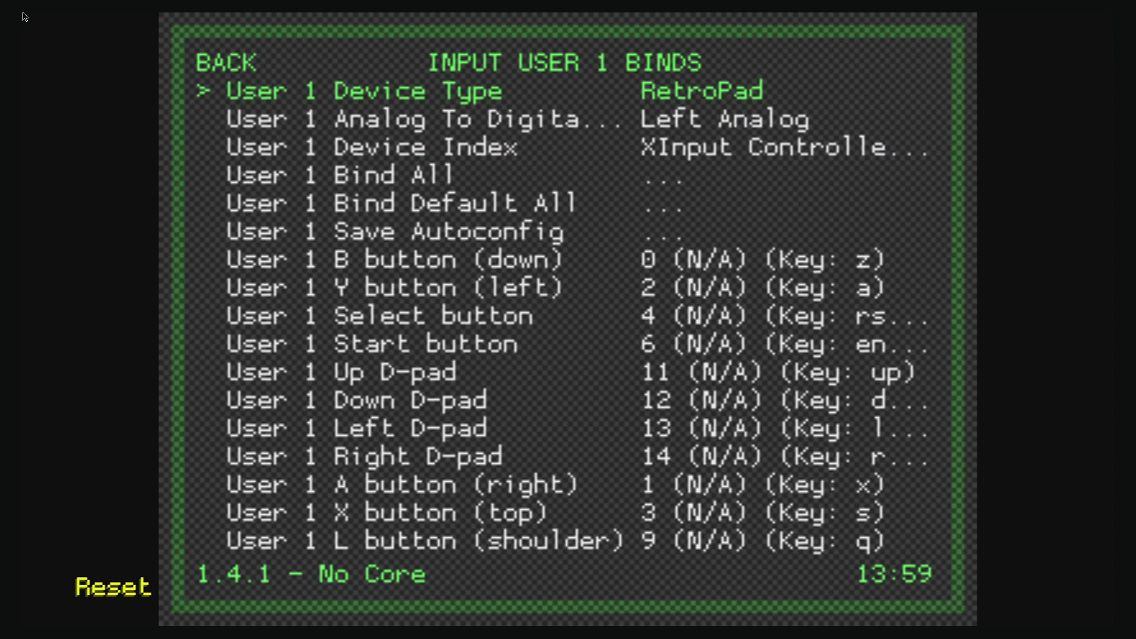
key("Left")
key("Left")
key("Down")
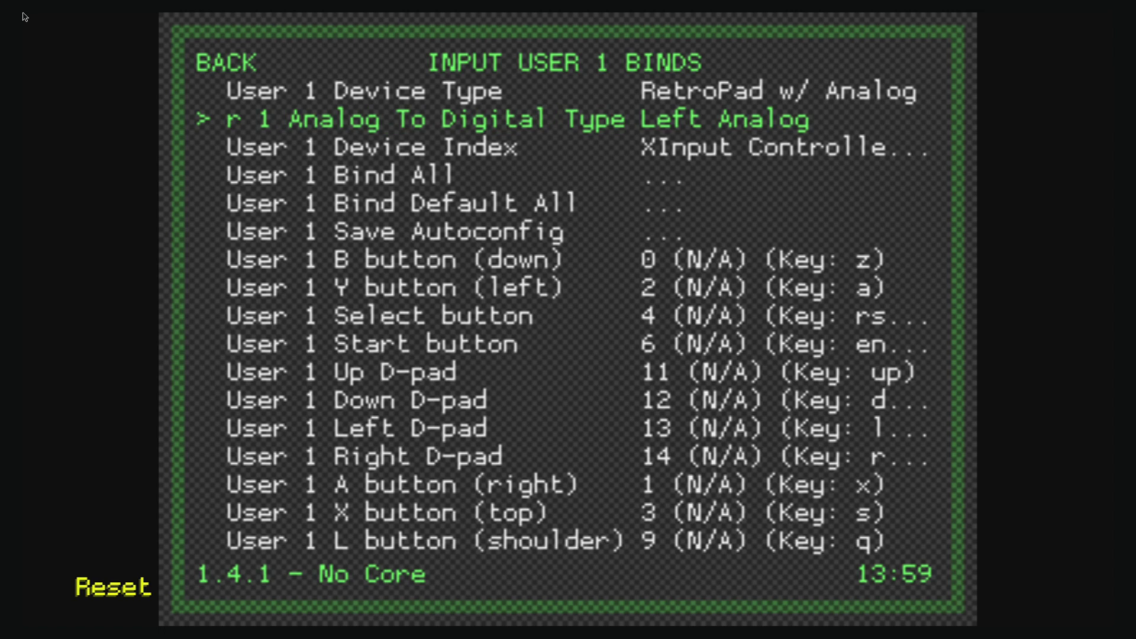
Step the User 1 Analog To Digital Type to another option and back to Left Analog.
key("Right")
key("Left")
key("Down")
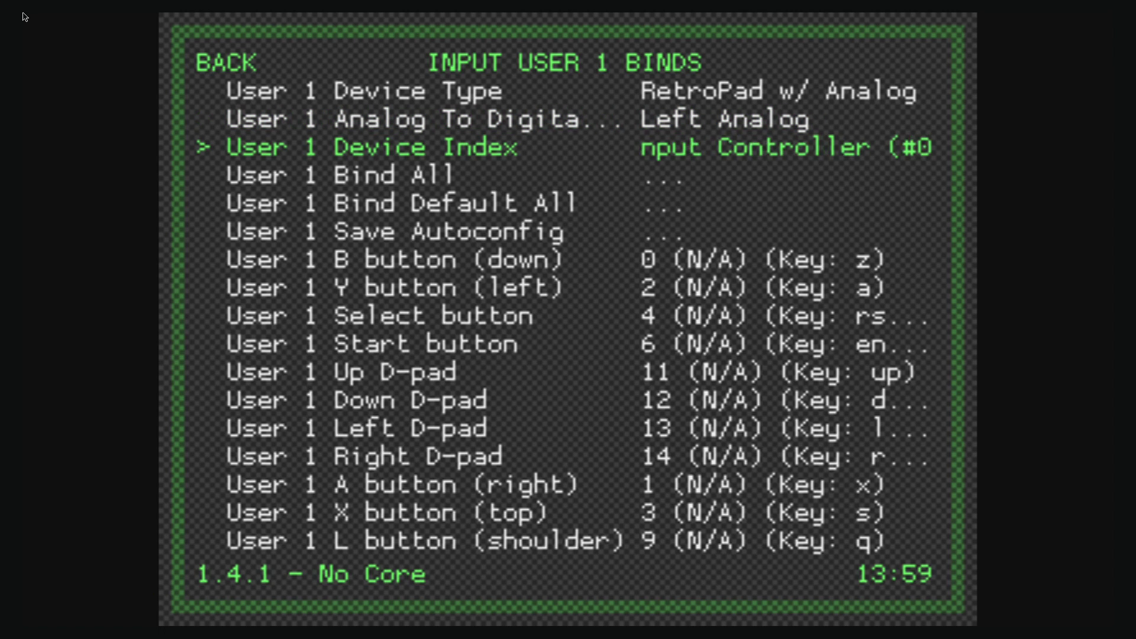
Run User 1 Bind All, assigning joypad button 1 to B, 3 to Y, 4 to Select and 6 to Start.
key("Down")
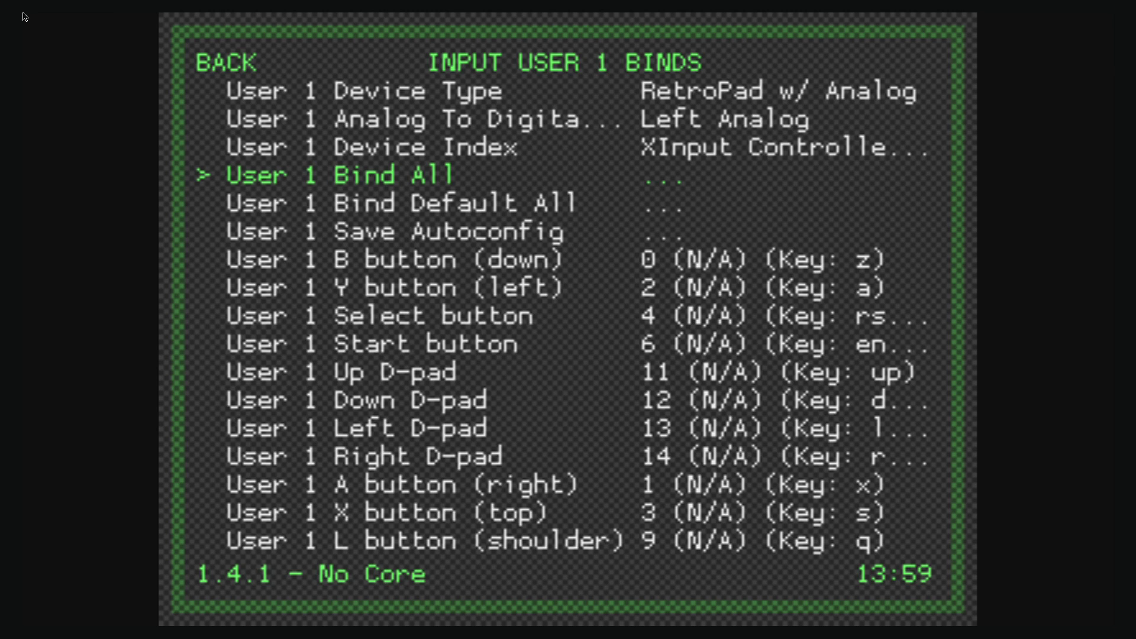
key("BackSpace")
key("Return")
key("Down")
key("Down")
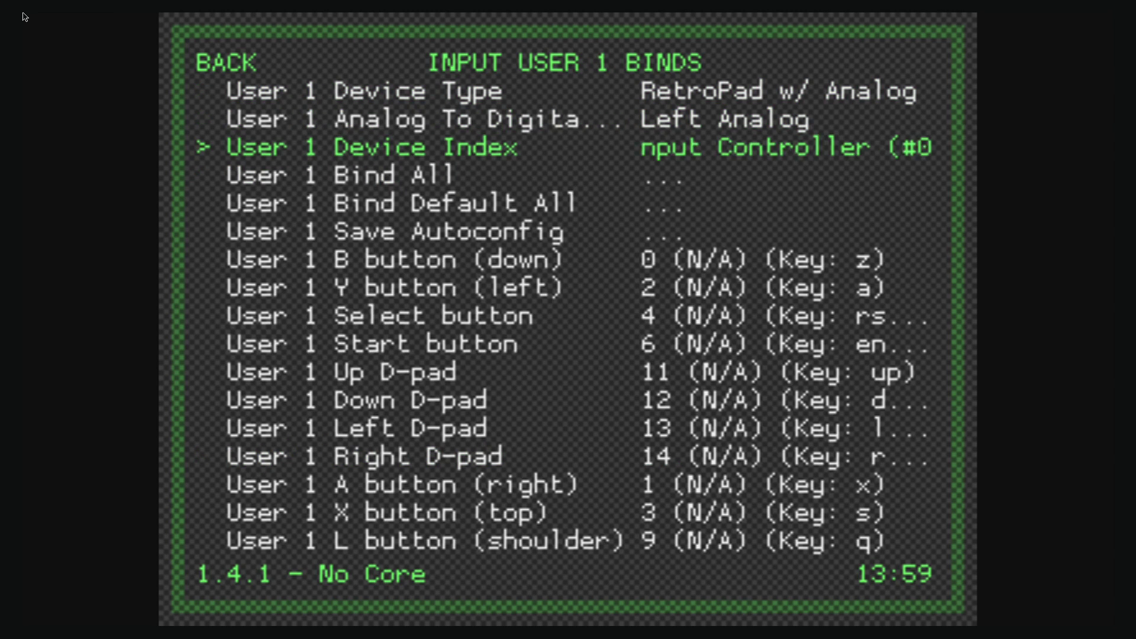
key("Down")
key("Return")
key("z")
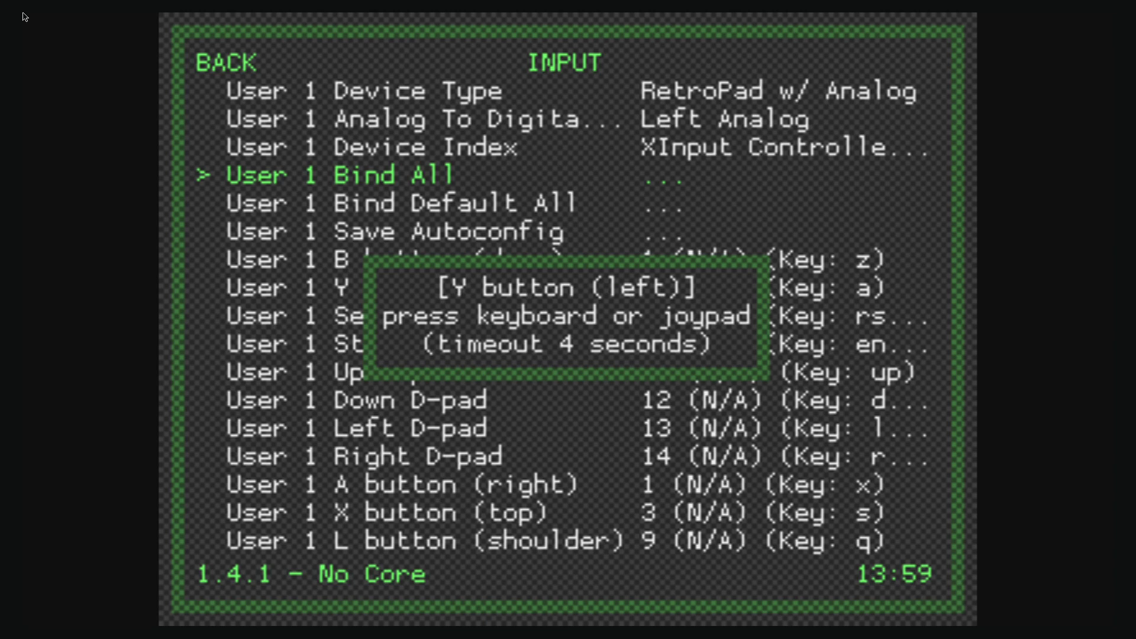
key("a")
key("Shift_R")
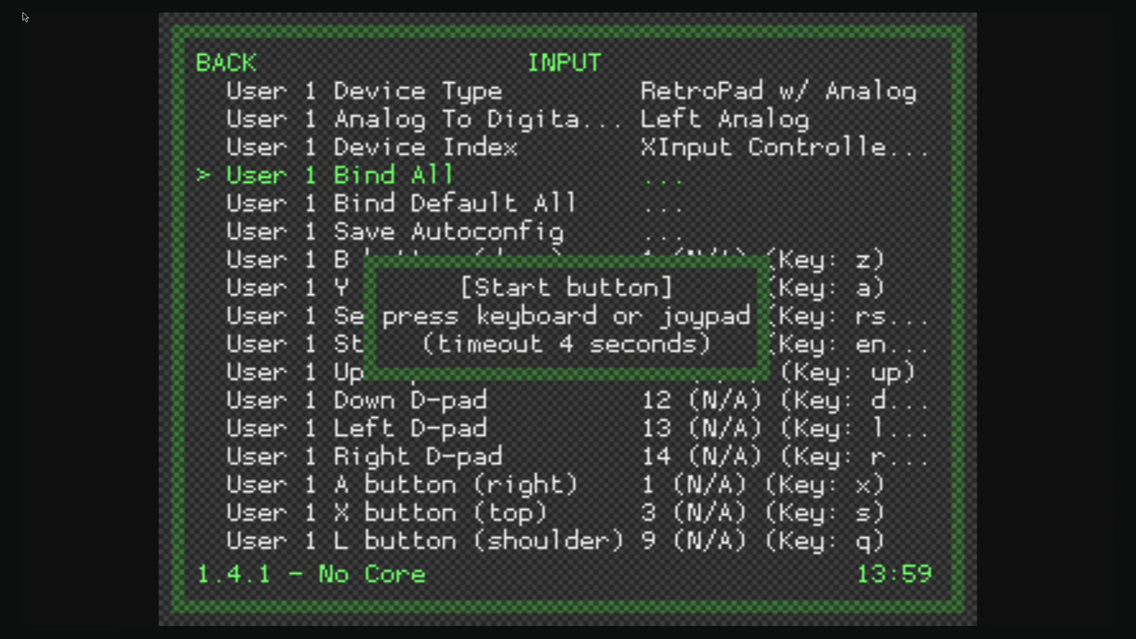
key("Return")
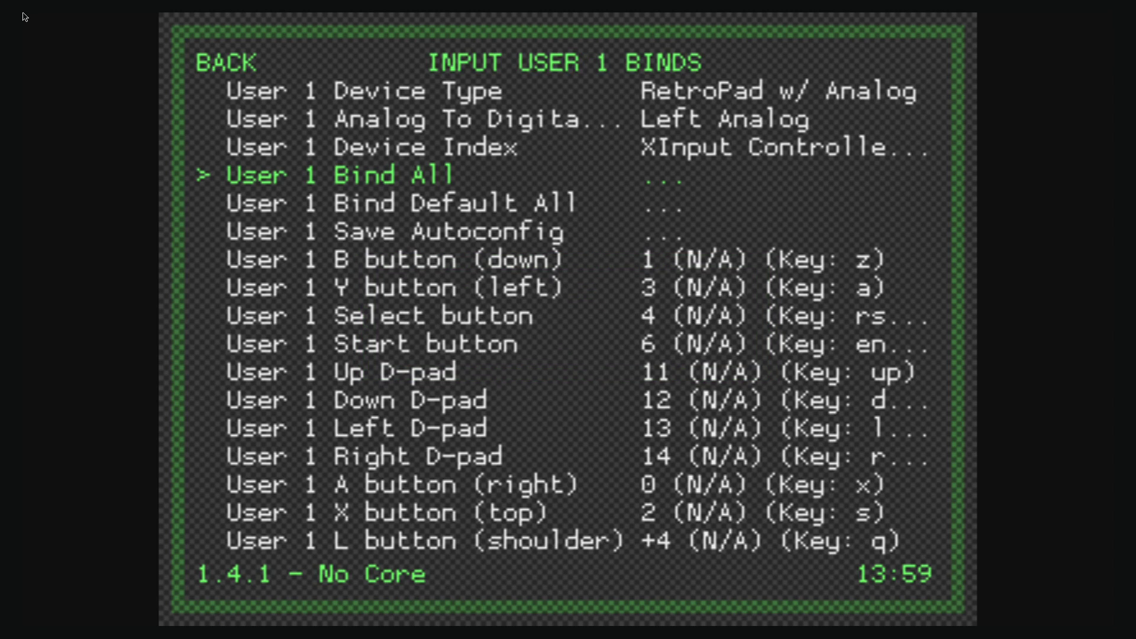
Restart User 1 Bind All, assigning joypad buttons 1 to B, 3 to Y, 4 to Select, 6 to Start, 11–14 to D-pad, 0 to A, 2 to X.
key("Return")
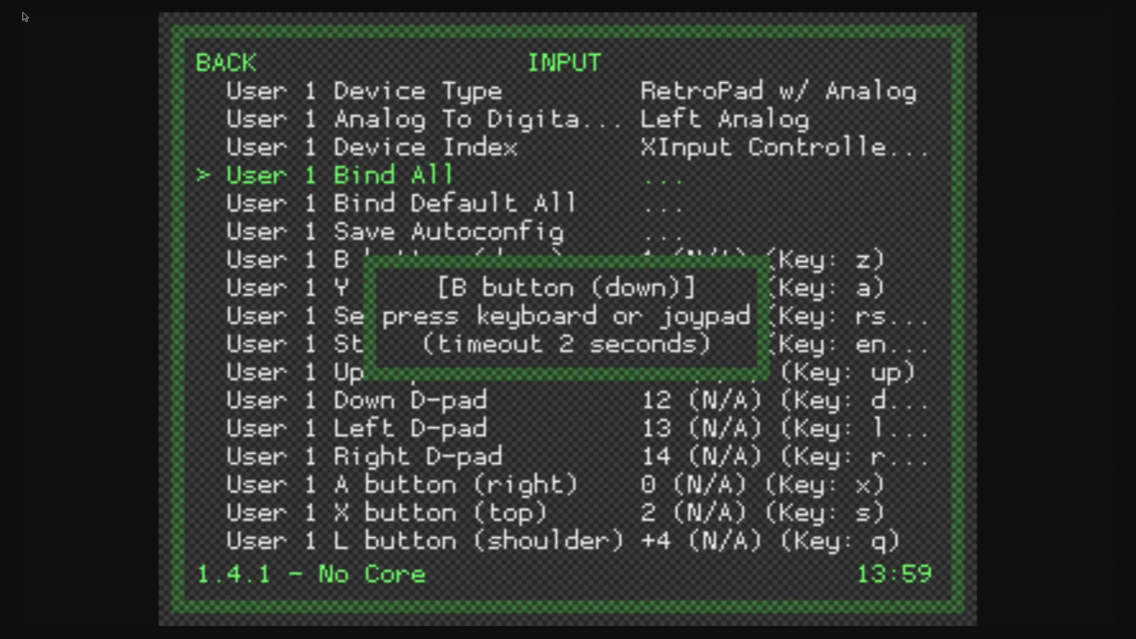
key("z")
key("a")
key("Shift_R")
key("Return")
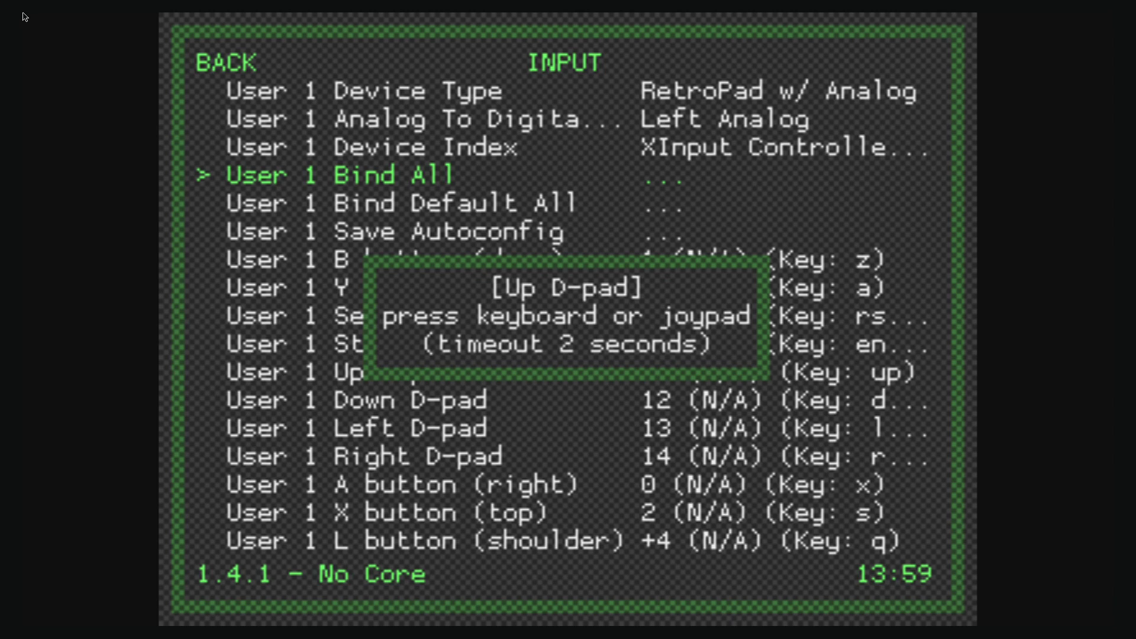
key("Down")
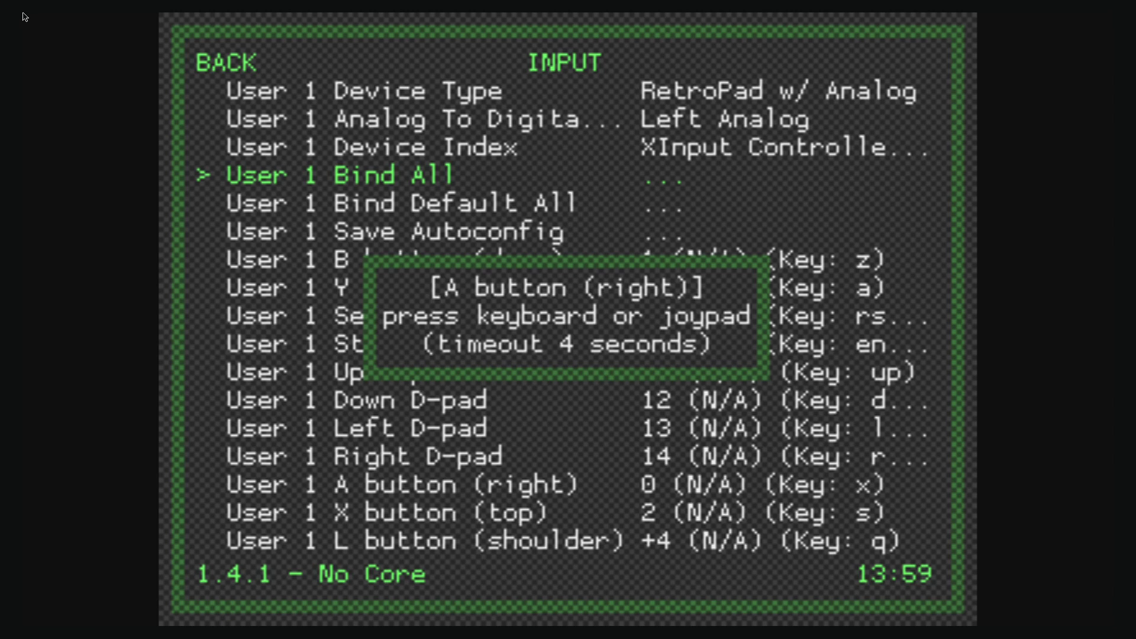
key("x")
key("s")
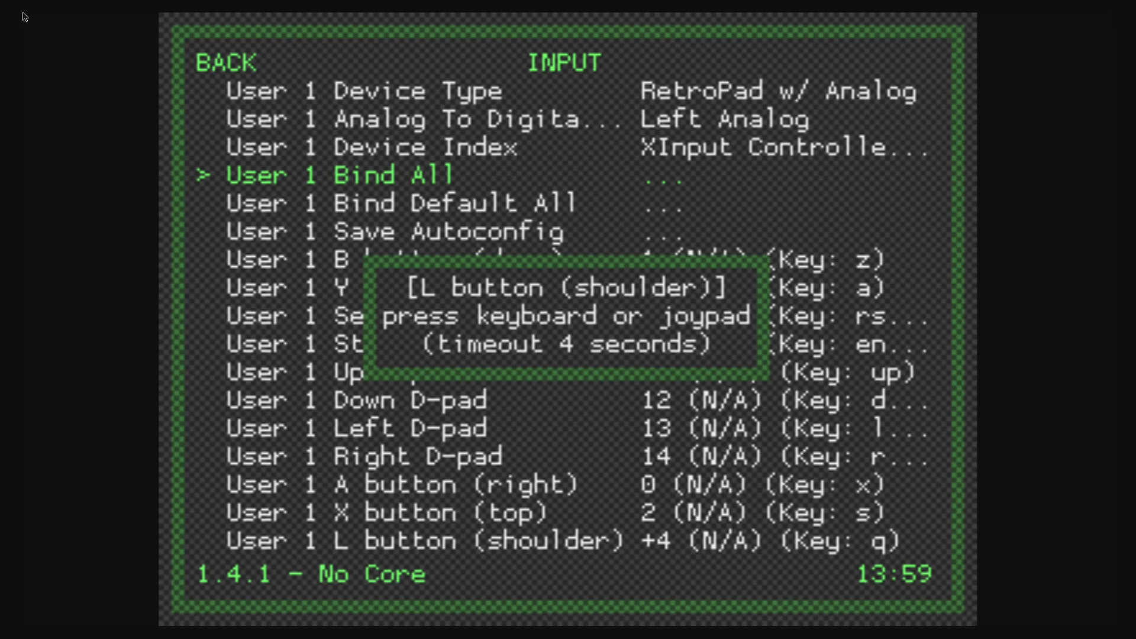
Bind the shoulder buttons L to 9 and R to 10, triggers L2 to +4 and R2 to +5, and thumb buttons L3 to 7 and R3 to 8.
key("q")
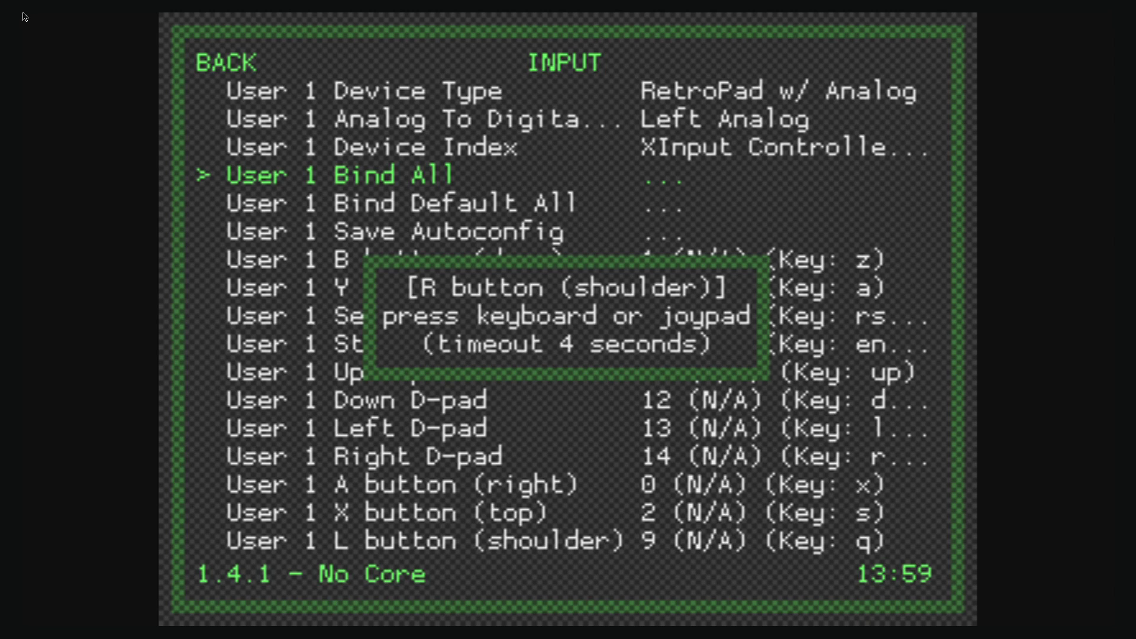
key("w")
key("e")
key("r")
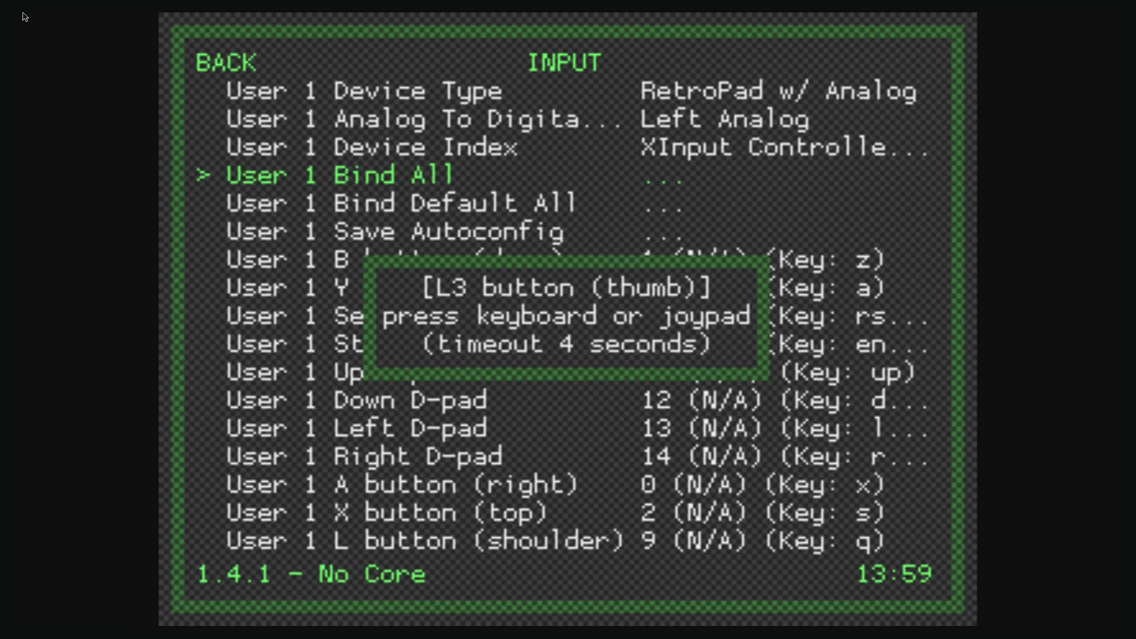
key("t")
key("y")
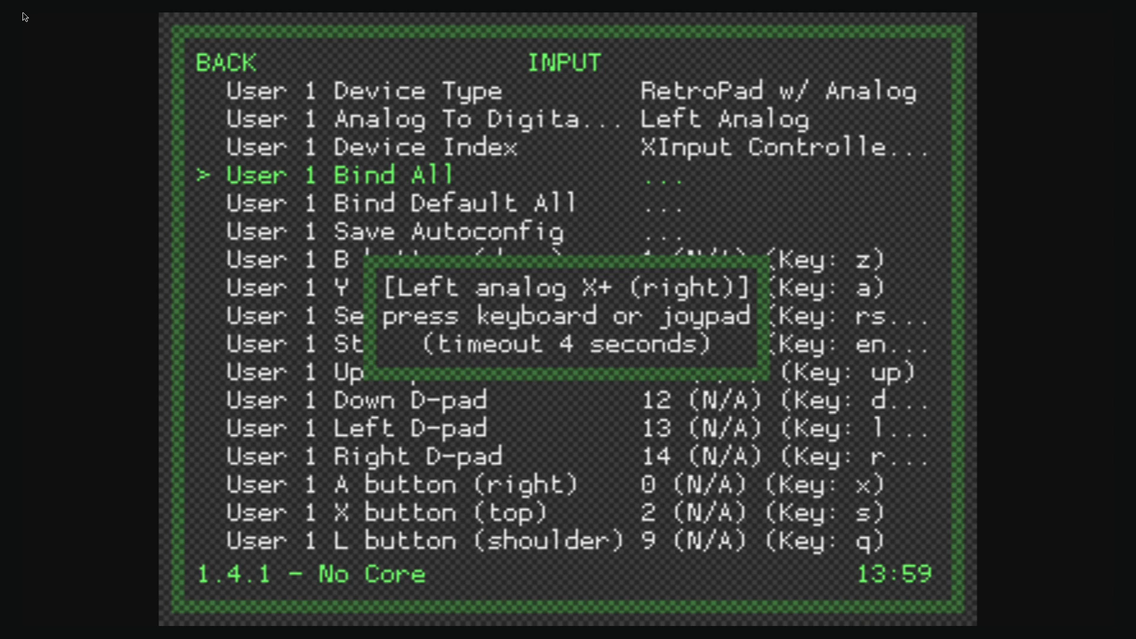
Bind the left and right analog stick directions to complete the User 1 Bind All sequence.
key("u")
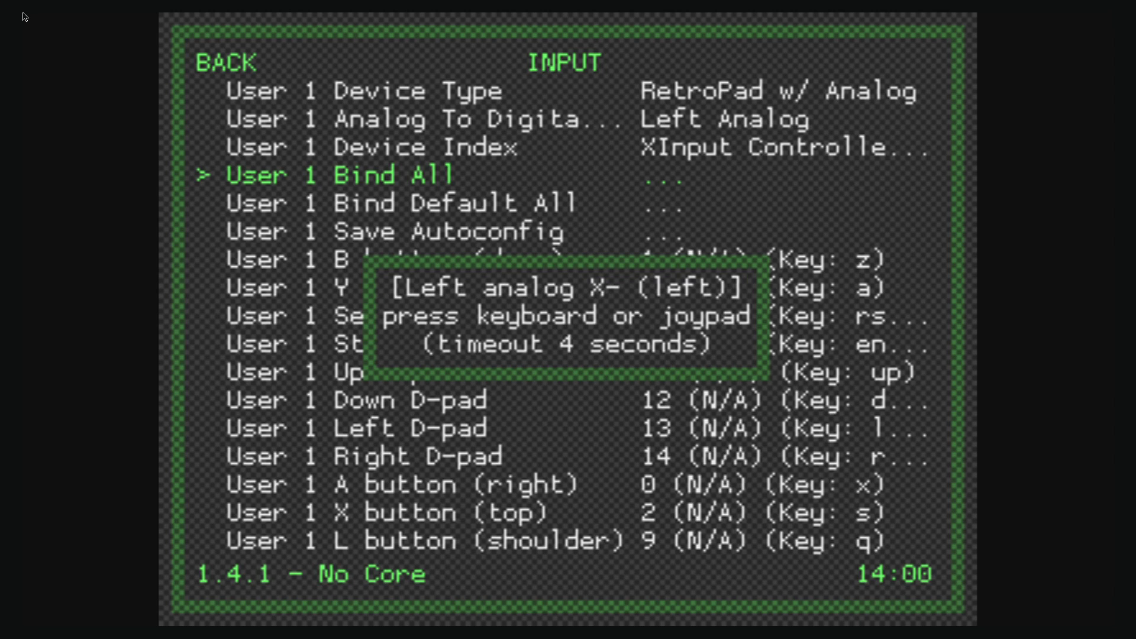
key("i")
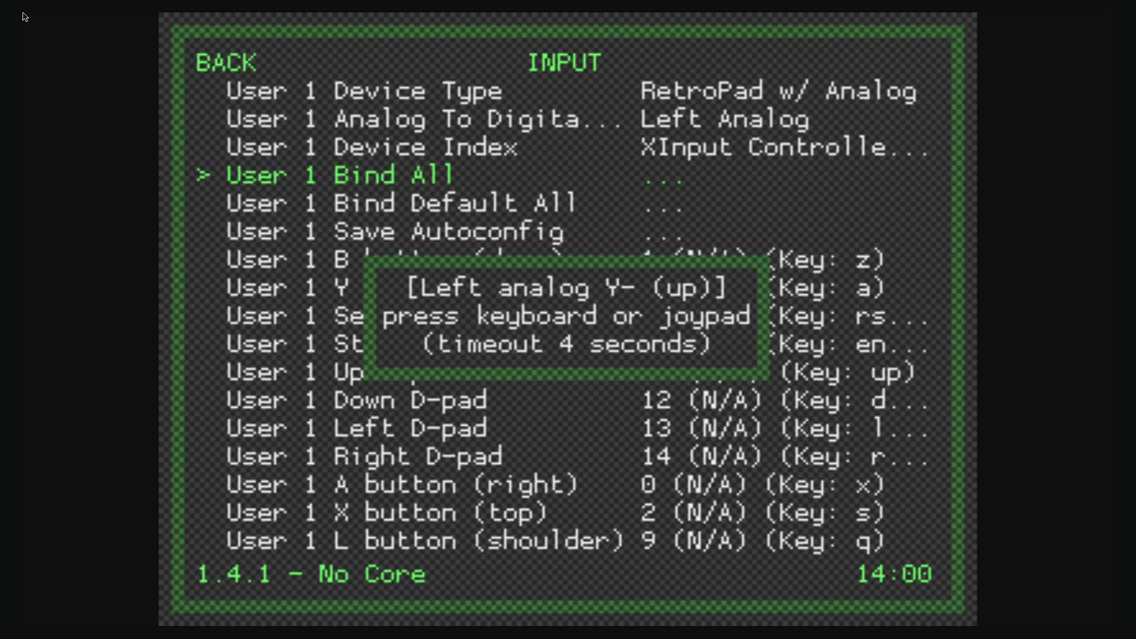
key("o")
key("p")
key("j")
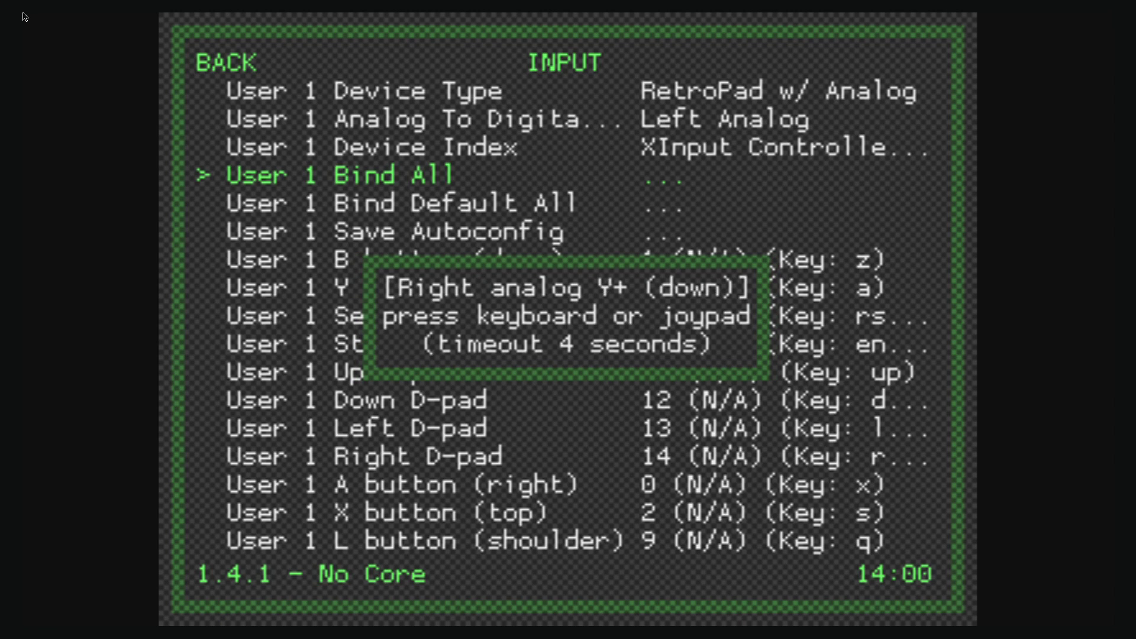
key("k")
key("l")
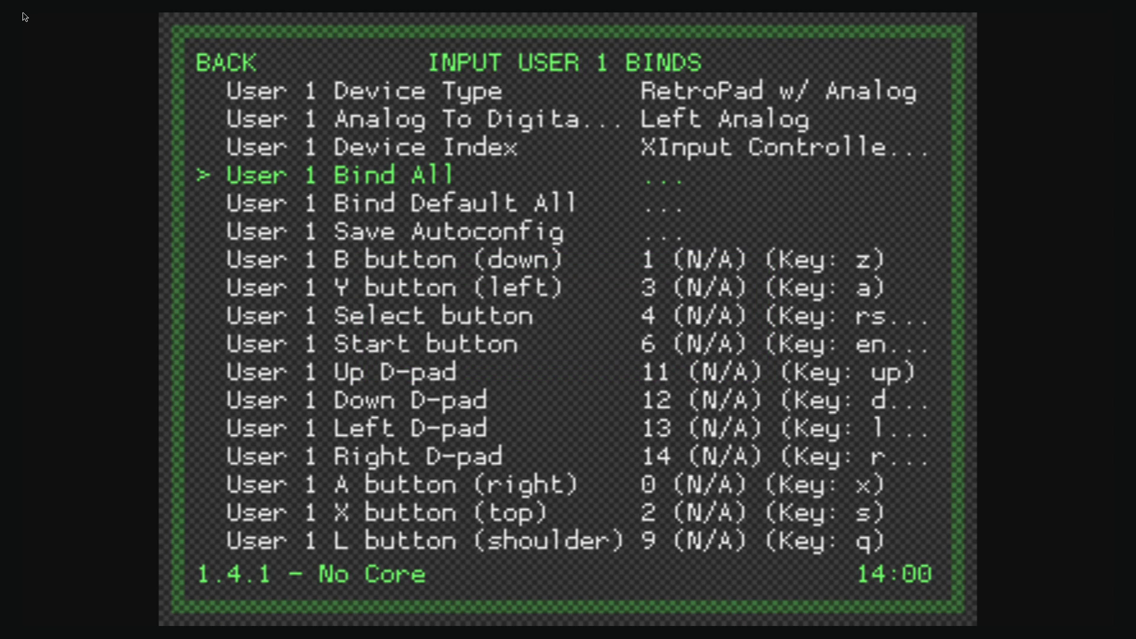
Rebind the keyboard key for User 1 Up D-pad to Enter.
key("Down")
key("Down")
key("Down")
key("Down")
key("Down")
key("Down")
key("Down")
key("Return")
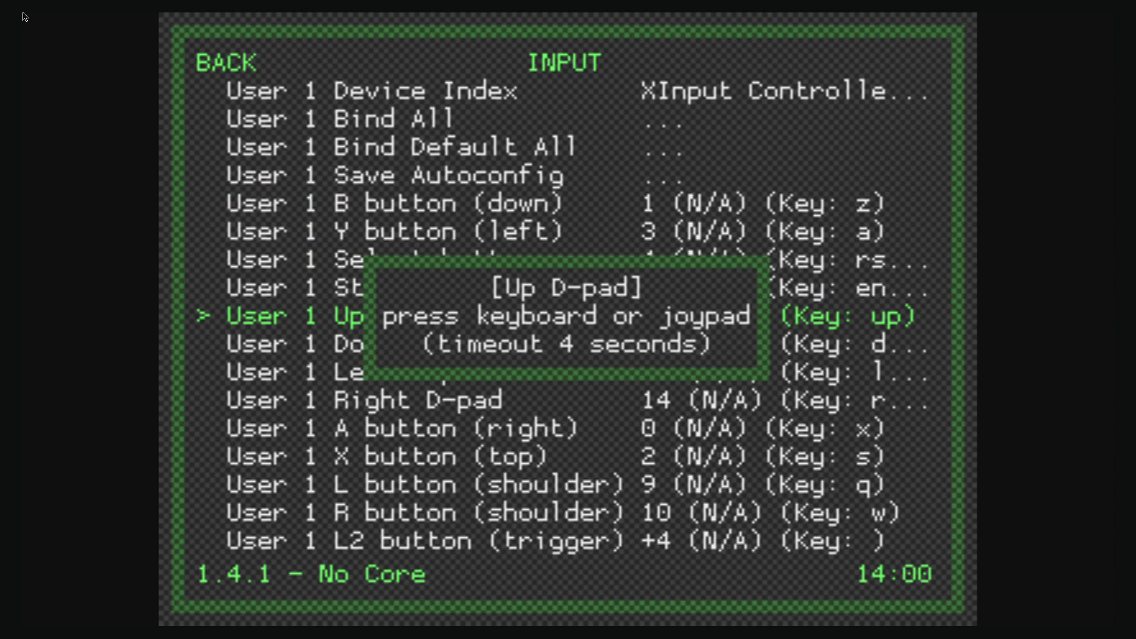
key("Return")
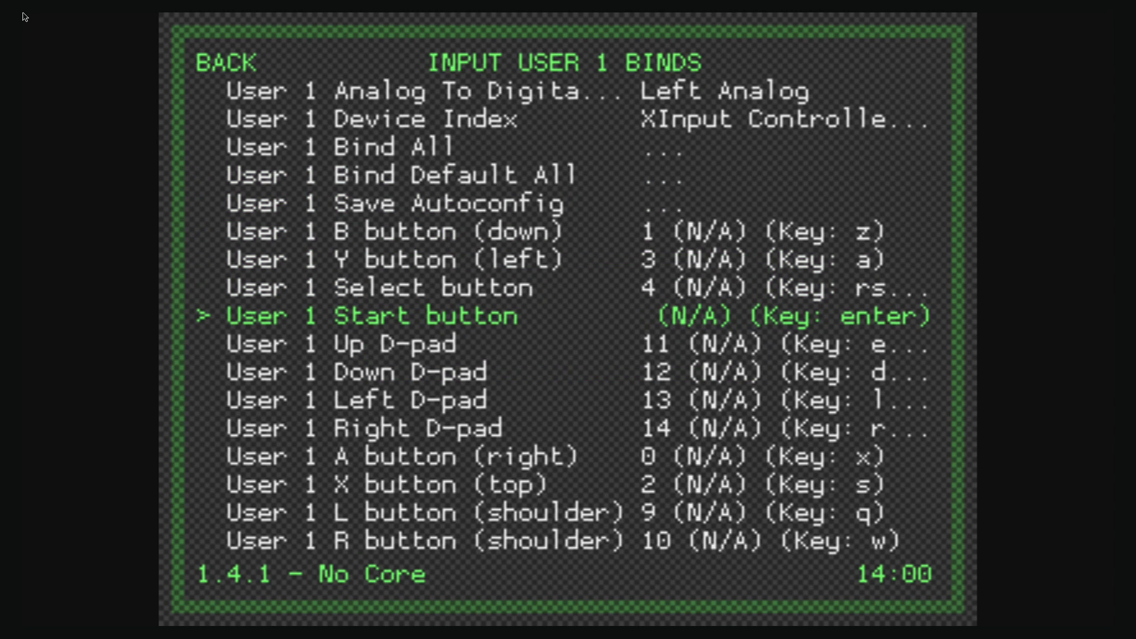
Review the full list of User 1 button, trigger and analog binds, and return to the input settings.
key("Down")
key("Down")
key("Down")
key("Down")
key("Down")
key("Down")
key("Down")
key("Down")
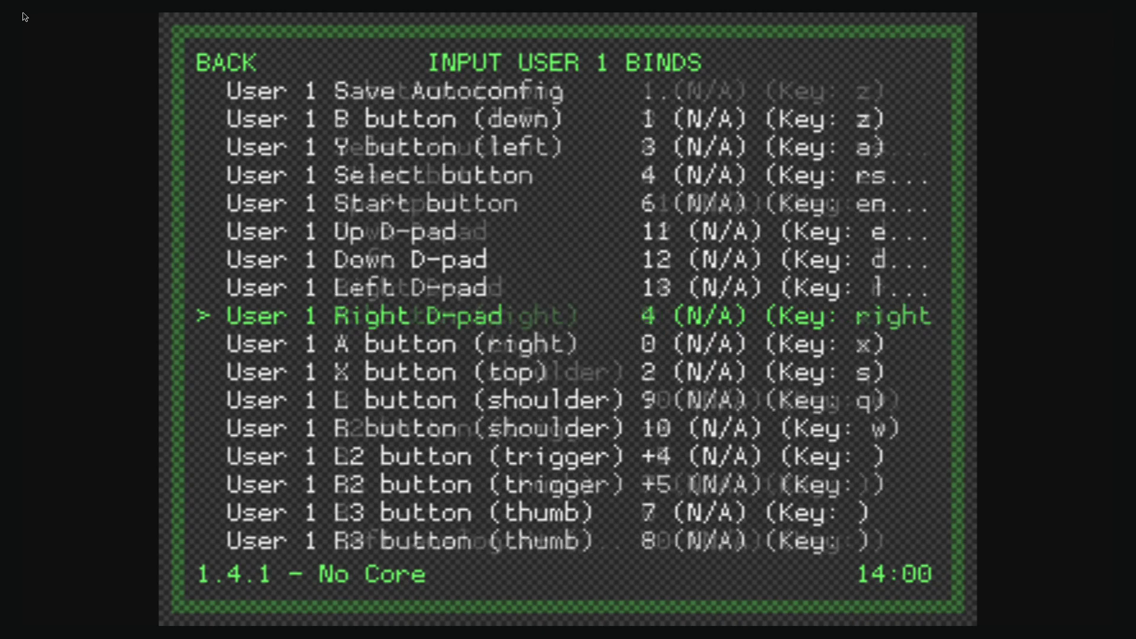
key("Down")
key("Down")
key("Down")
key("Down")
key("Down")
key("Down")
key("Down")
key("Down")
key("Down")
key("Down")
key("Down")
key("Down")
key("Down")
key("Down")
key("Down")
key("Down")
key("Down")
key("Down")
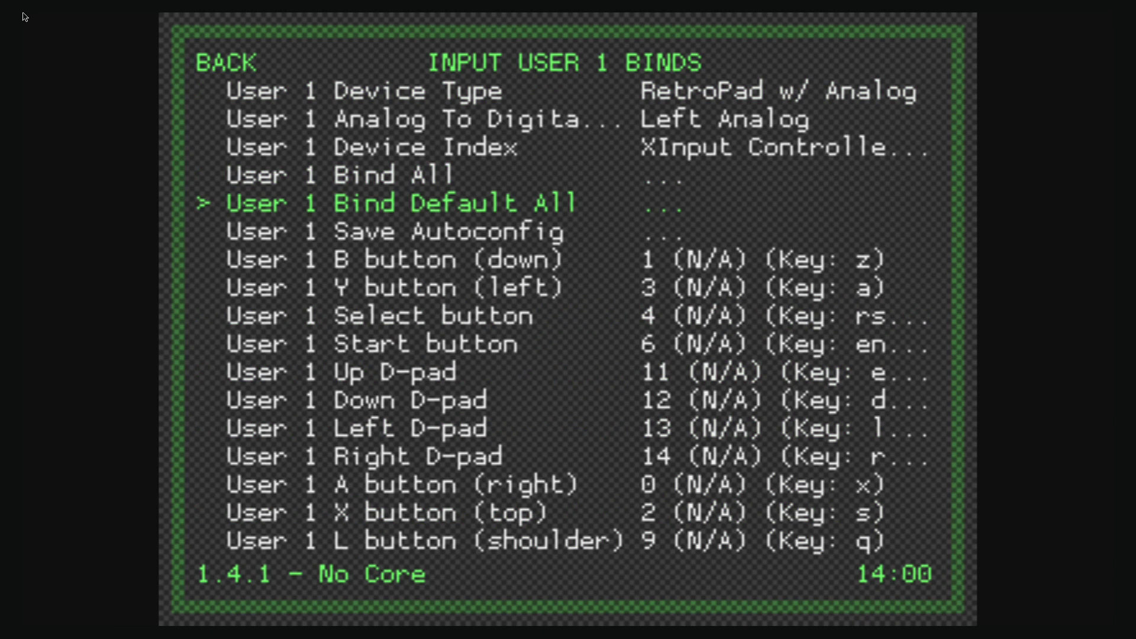
key("BackSpace")
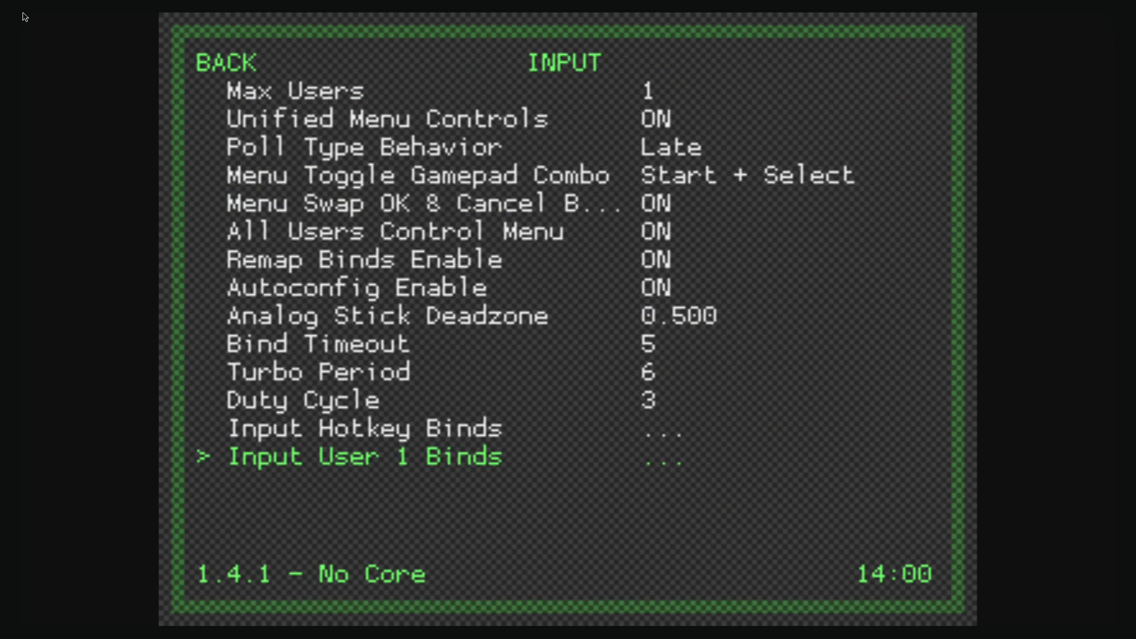
Examine the input settings, including menu controls, remap and autoconfig options, deadzone, bind timeout, turbo period and duty cycle.
key("Down")
key("Down")
key("Down")
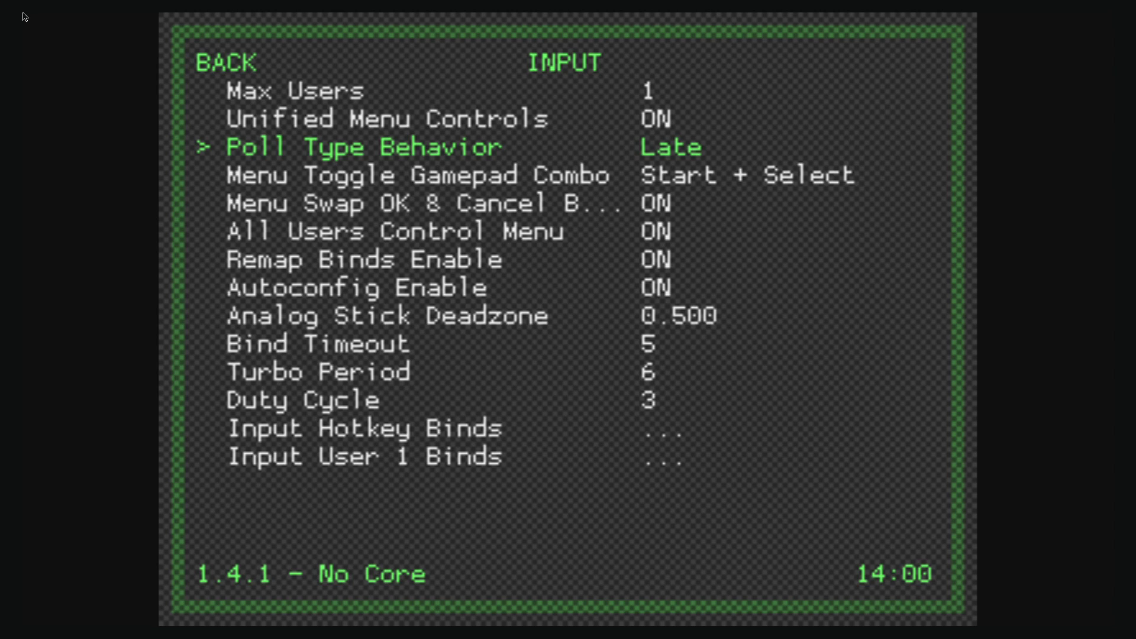
key("Down")
key("Down")
key("Down")
key("Down")
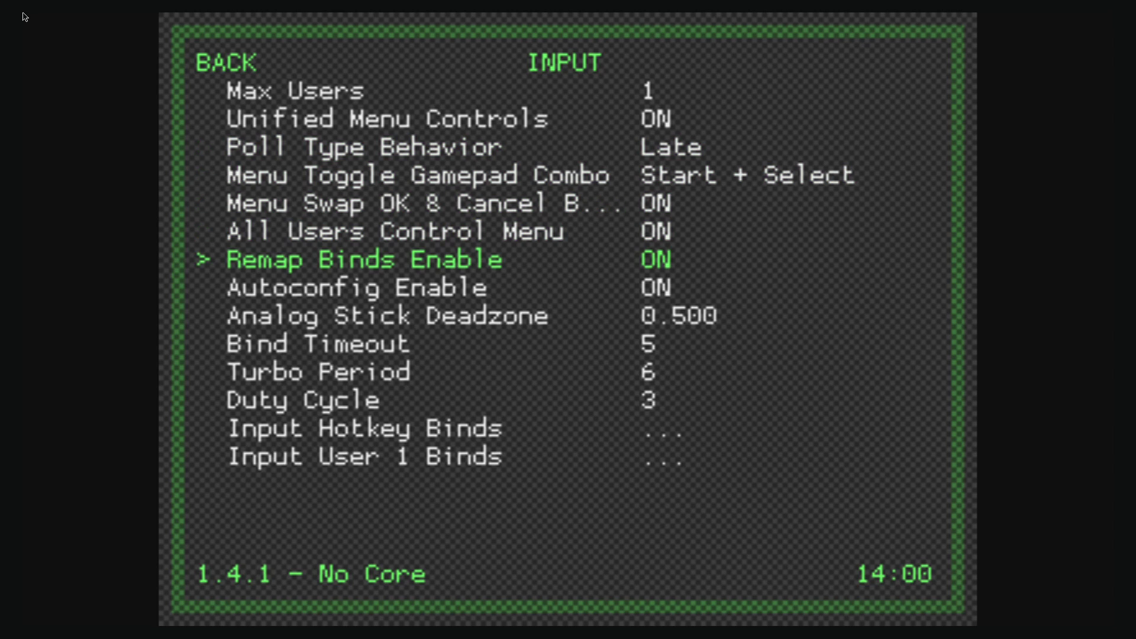
key("Down")
key("Down")
key("Down")
key("Down")
key("Down")
key("Down")
key("Down")
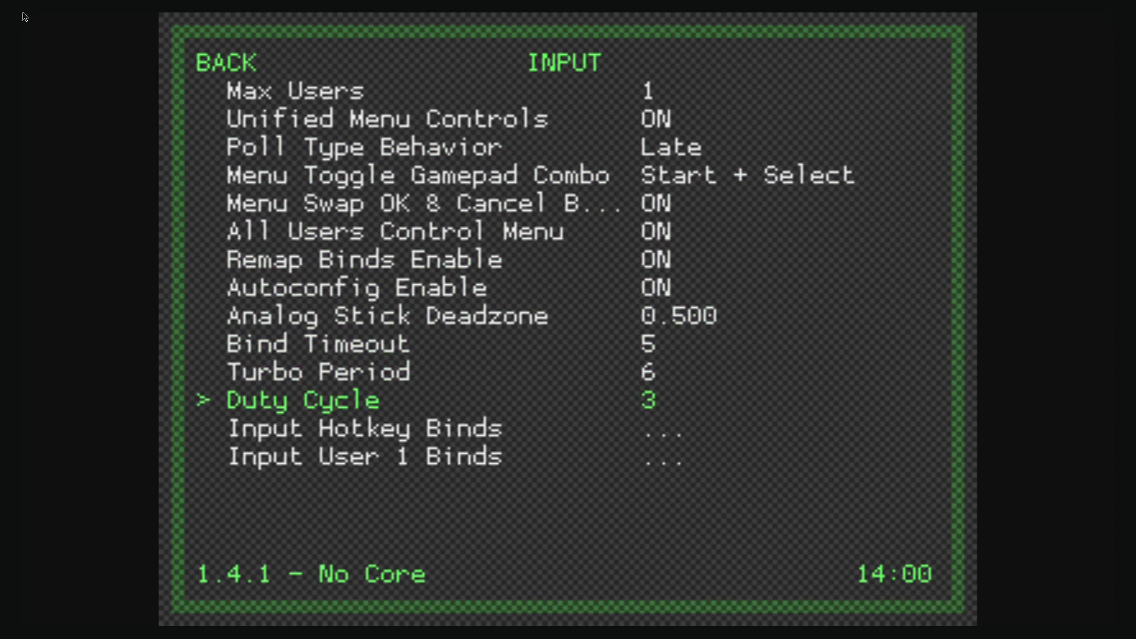
key("Down")
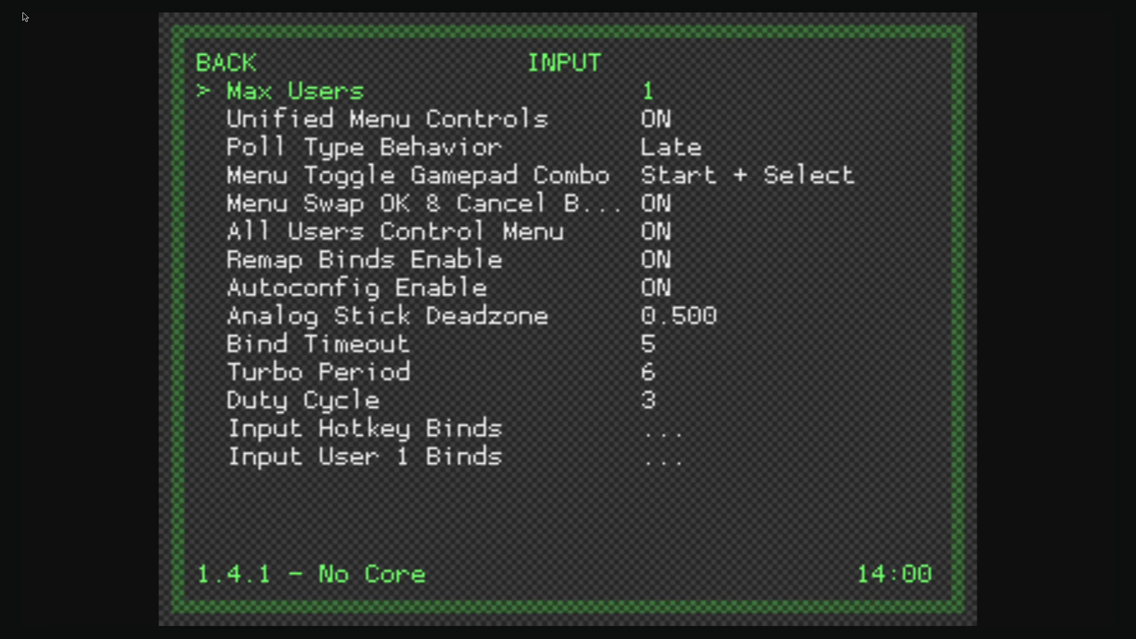
key("Down")
key("Down")
key("Down")
key("Down")
key("Down")
key("Down")
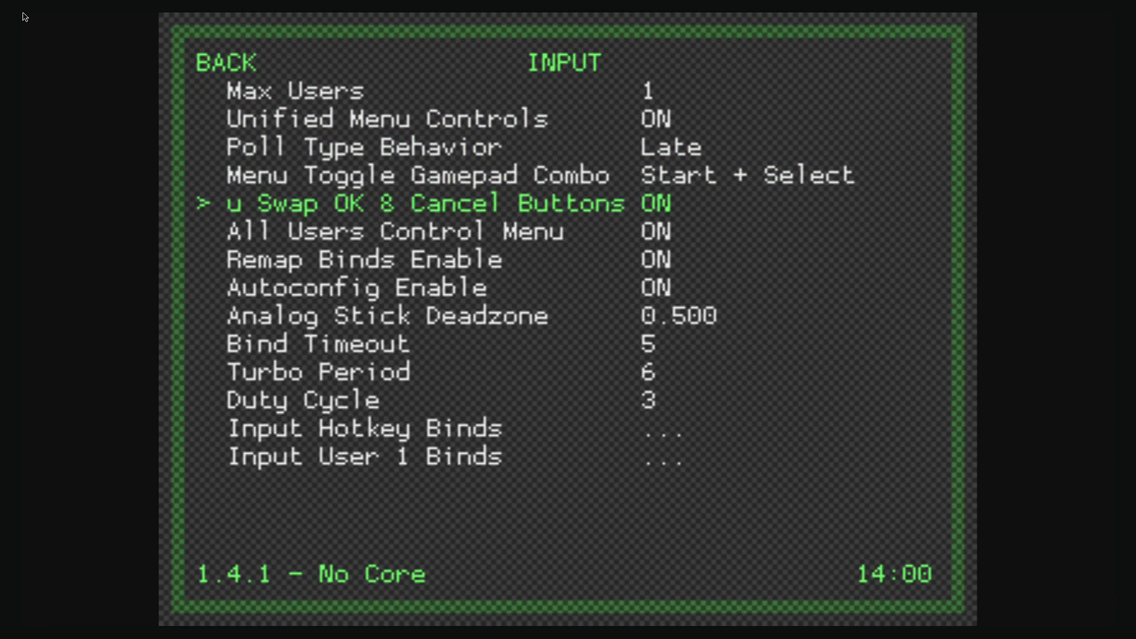
key("Down")
key("Down")
key("Down")
key("Down")
key("Down")
key("Down")
key("Down")
key("Down")
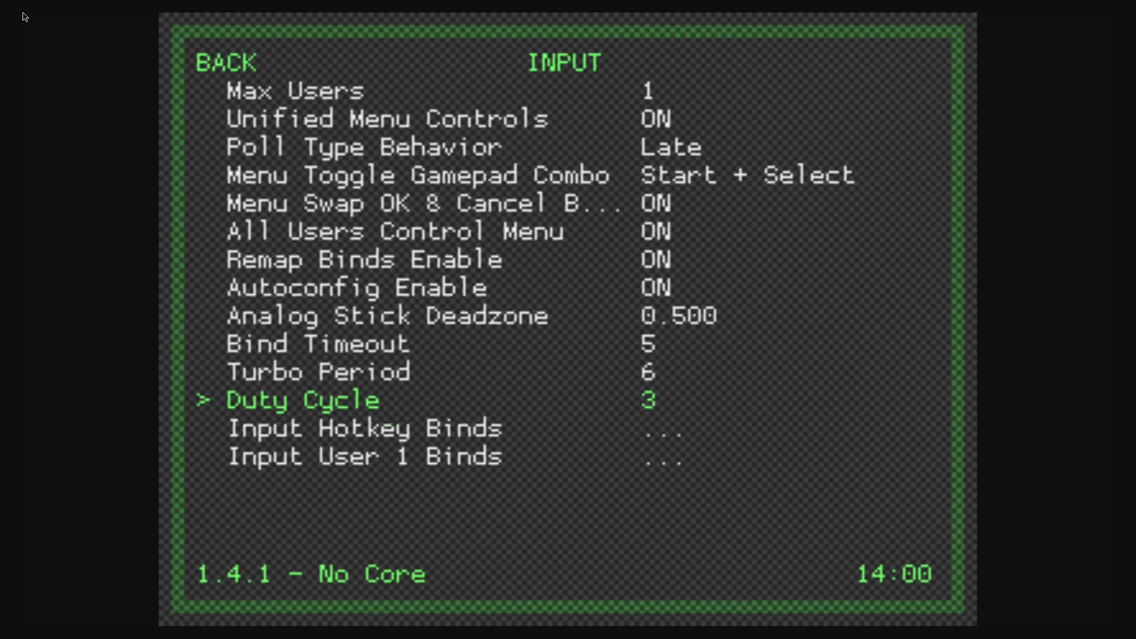
key("Down")
key("Down")
key("Down")
key("Down")
key("Down")
key("Down")
key("Down")
key("Down")
key("Down")
key("Down")
key("Down")
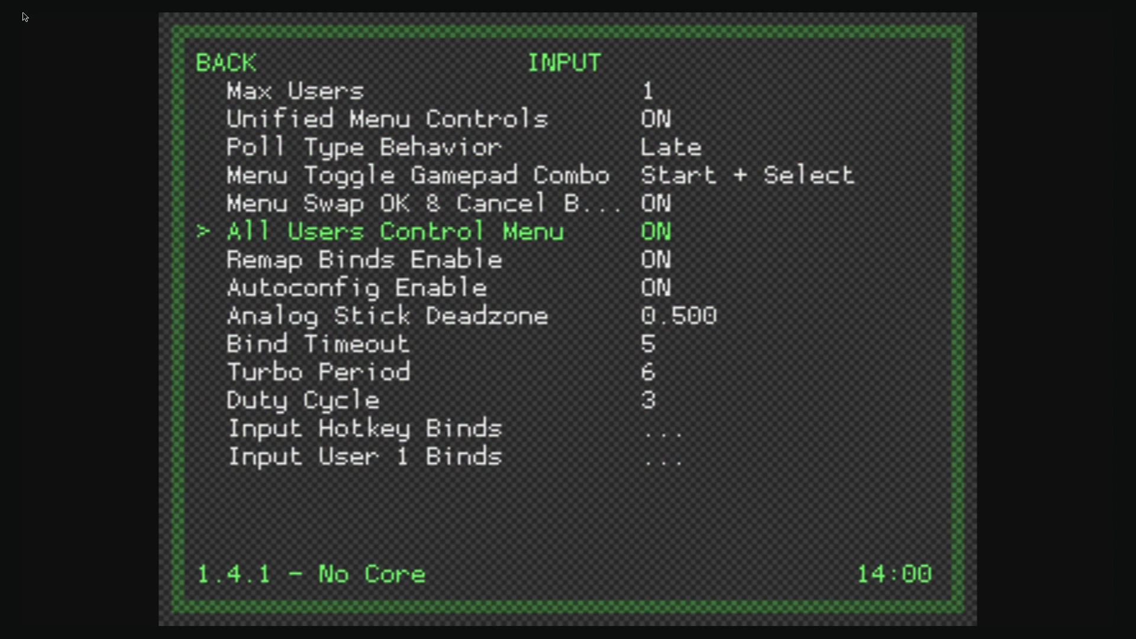
key("Down")
key("Down")
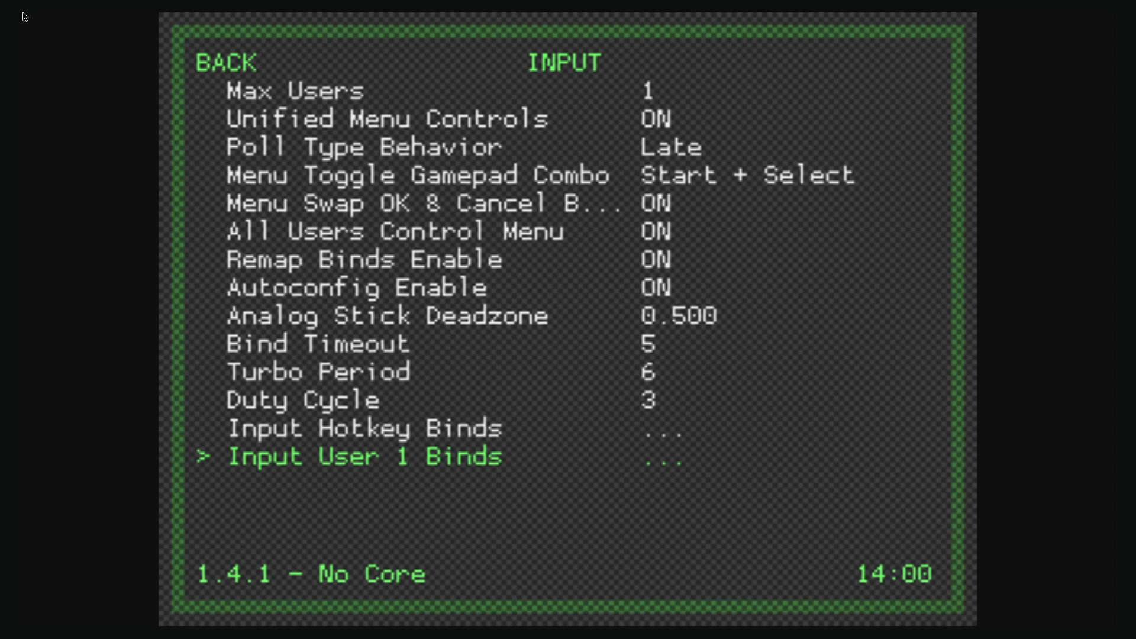
Leave and reopen the Input settings, and open the Input User 1 Binds page.
key("BackSpace")
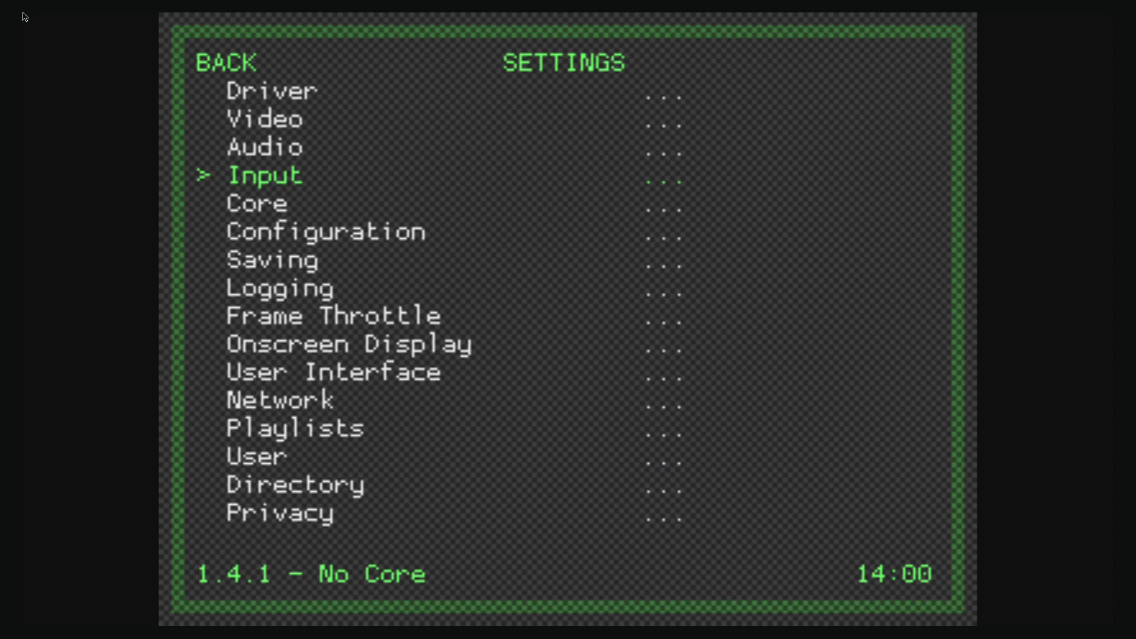
key("Return")
key("Down")
key("Down")
key("Down")
key("Down")
key("Down")
key("Down")
key("Down")
key("Down")
key("Down")
key("Down")
key("Down")
key("Down")
key("Down")
key("Down")
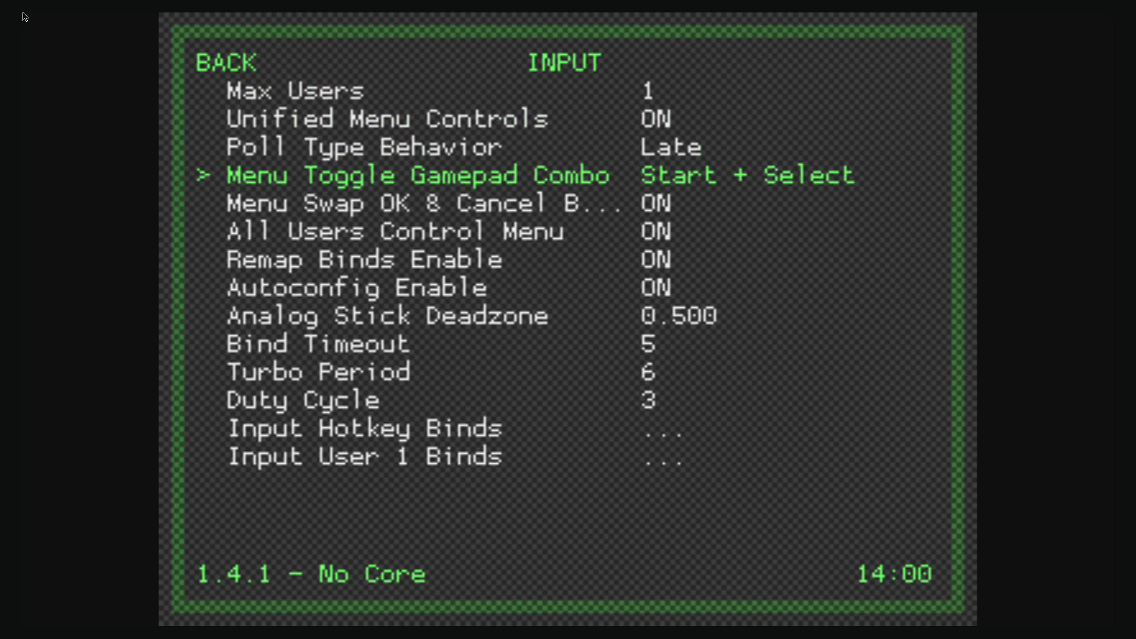
key("Down")
key("Down")
key("Down")
key("Down")
key("Down")
key("Down")
key("Down")
key("Down")
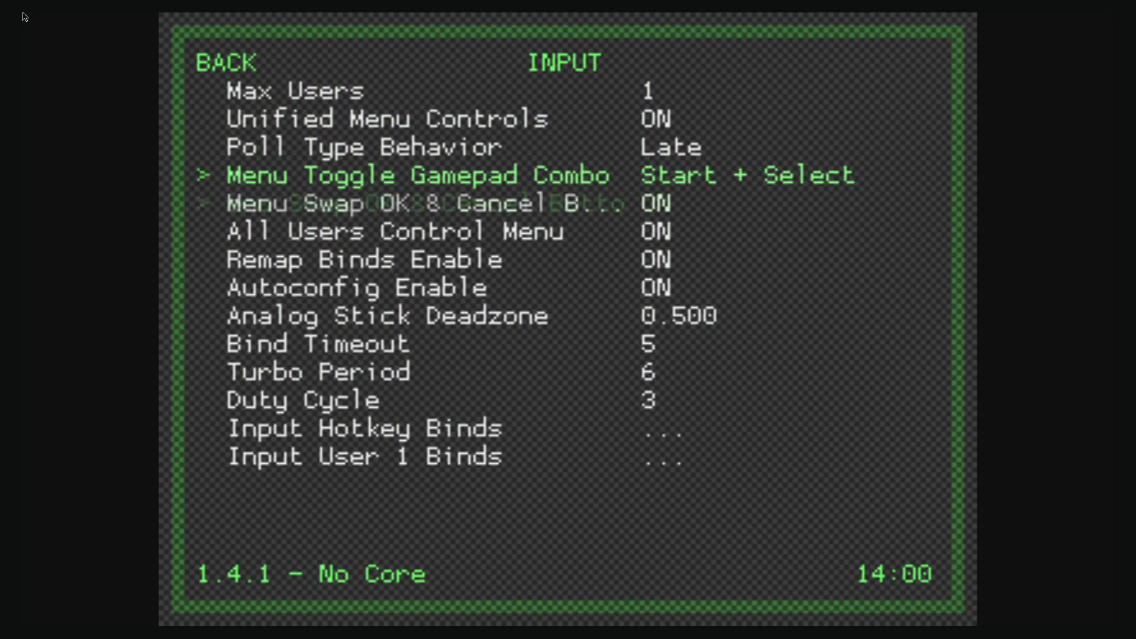
key("Down")
key("Down")
key("Return")
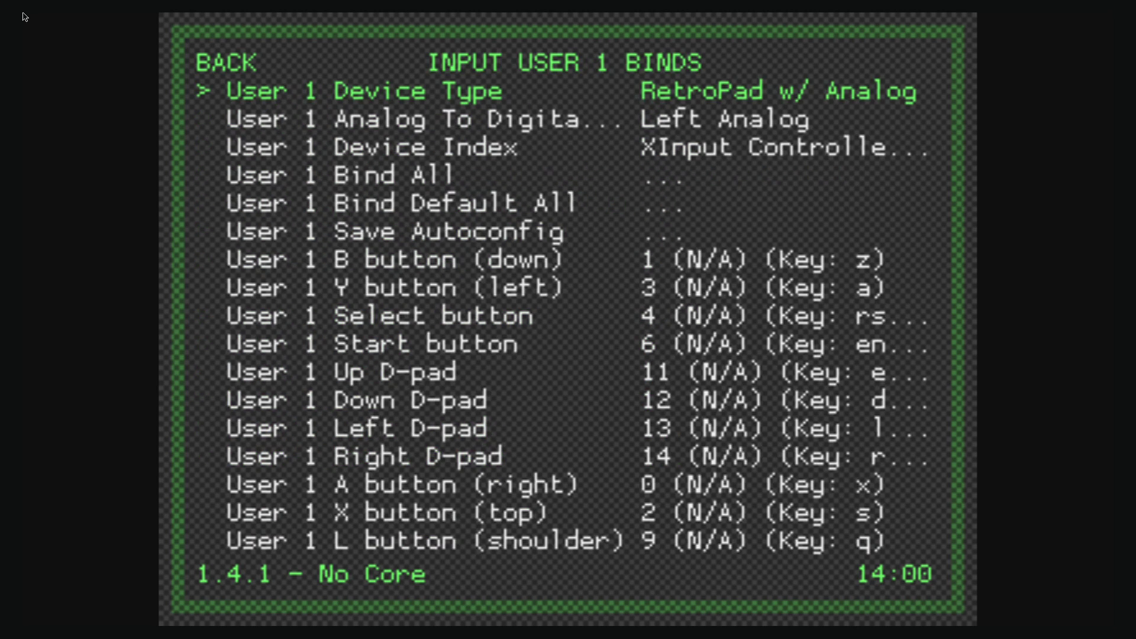
Set the User 1 Analog To Digital Type to None.
key("Down")
key("Right")
key("Right")
key("Down")
key("Down")
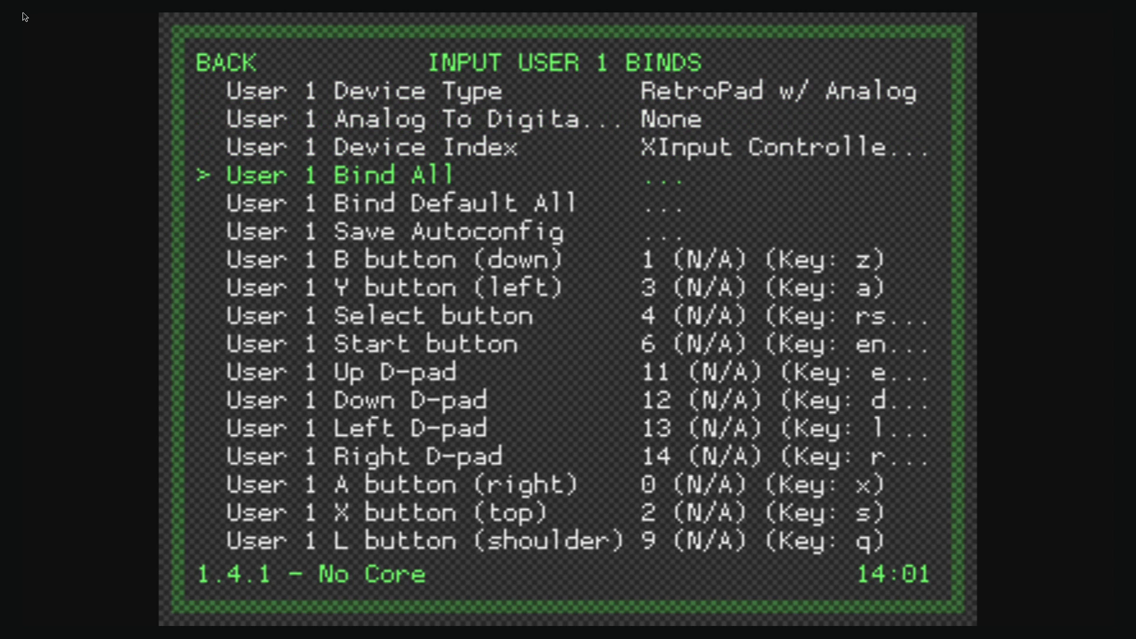
Review the User 1 device options and its button, D-pad, shoulder and trigger binds throughout the list.
key("Down")
key("Down")
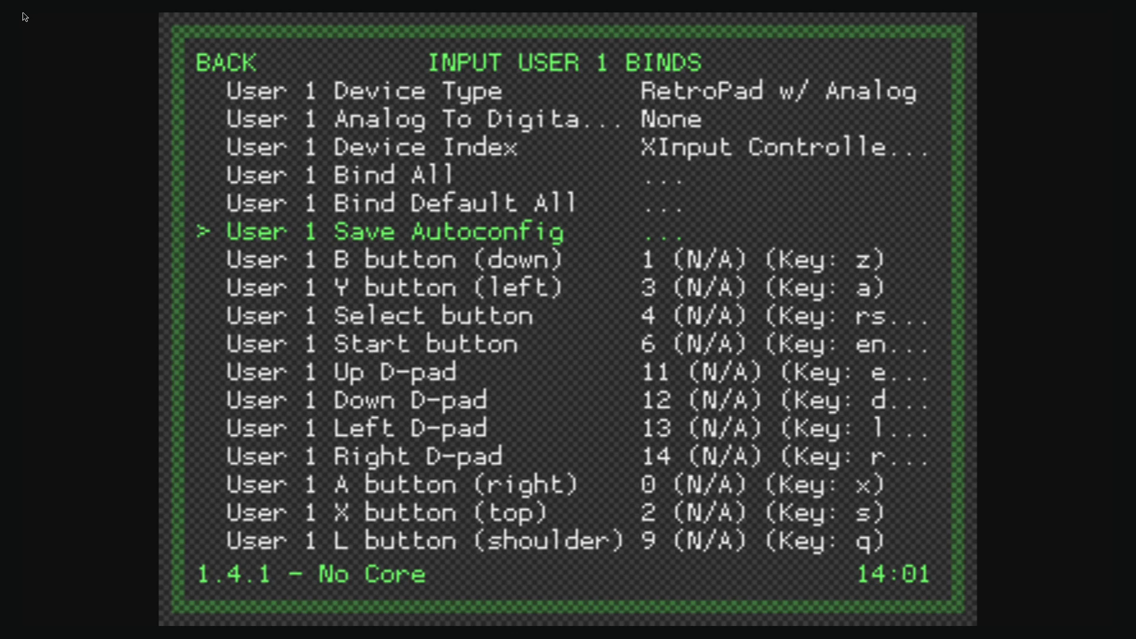
key("Down")
key("Down")
key("Down")
key("Down")
key("Down")
key("Down")
key("Down")
key("Down")
key("Down")
key("Down")
key("Down")
key("Down")
key("Down")
key("Down")
key("Down")
key("Down")
key("Down")
key("Down")
key("Down")
key("Down")
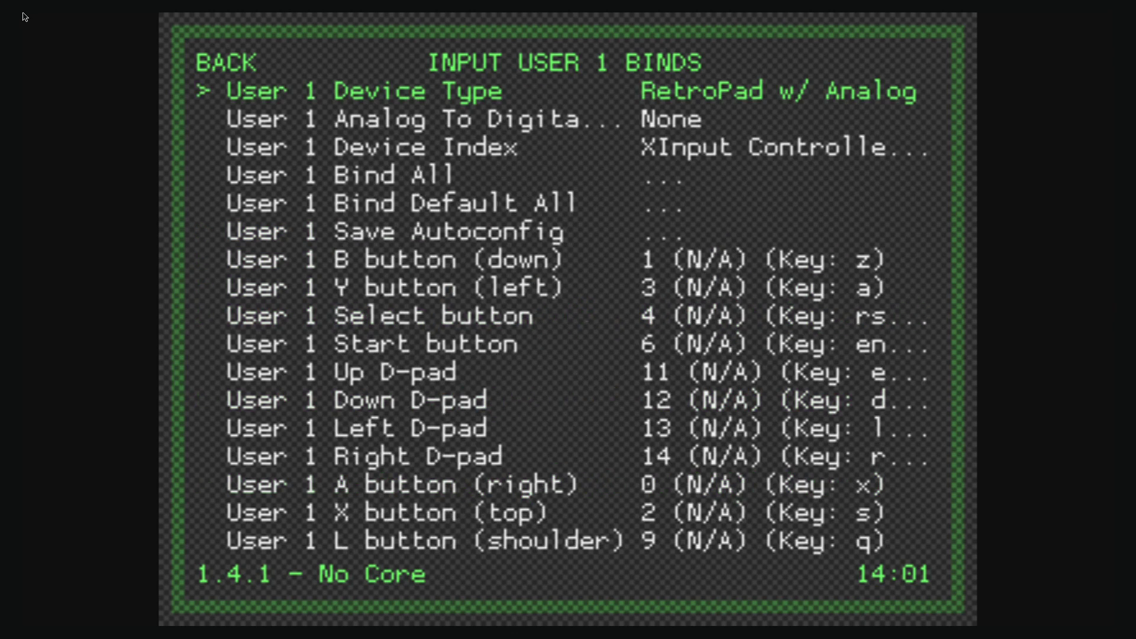
key("Down")
key("Down")
key("Down")
key("Down")
key("Down")
key("Down")
key("Down")
key("Down")
key("Down")
key("Down")
key("Down")
key("Down")
key("Down")
key("Down")
key("Down")
key("Down")
key("Down")
key("Down")
key("Down")
key("Down")
key("Down")
key("Down")
key("Down")
key("Down")
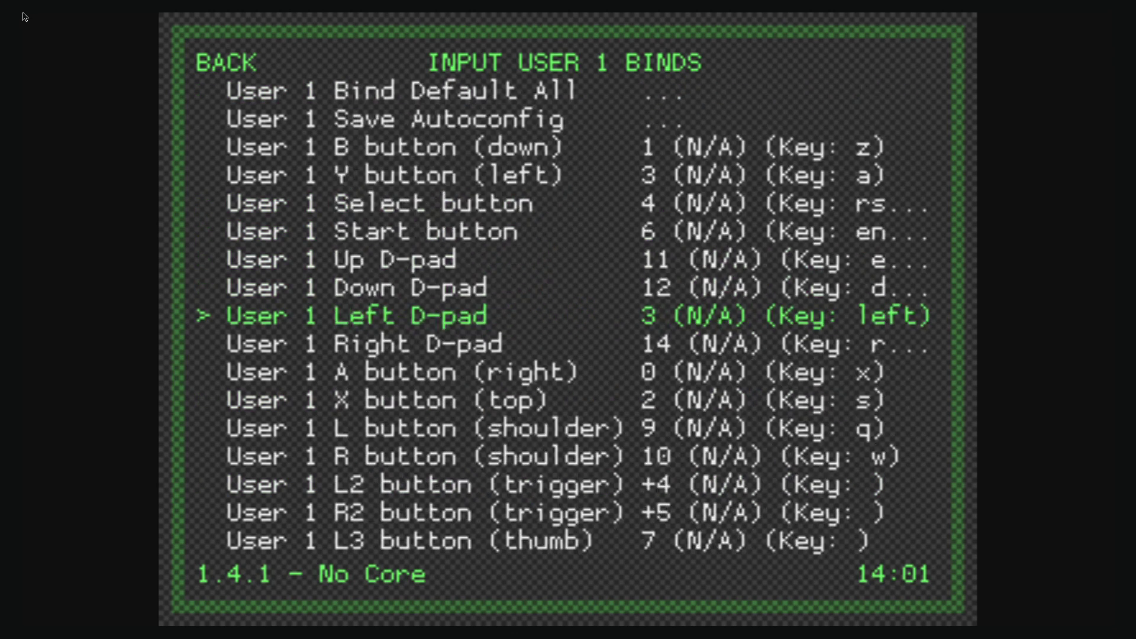
Start Bind All for User 1 and assign z to B, a to Y, right shift to Select and Enter to Start.
key("Down")
key("Down")
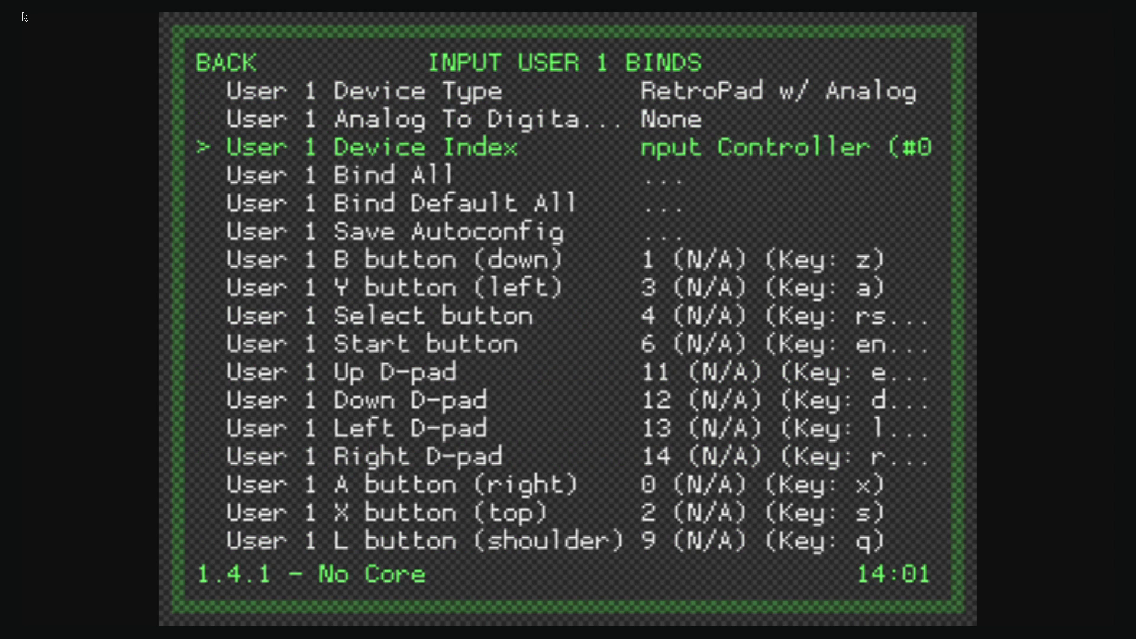
key("Down")
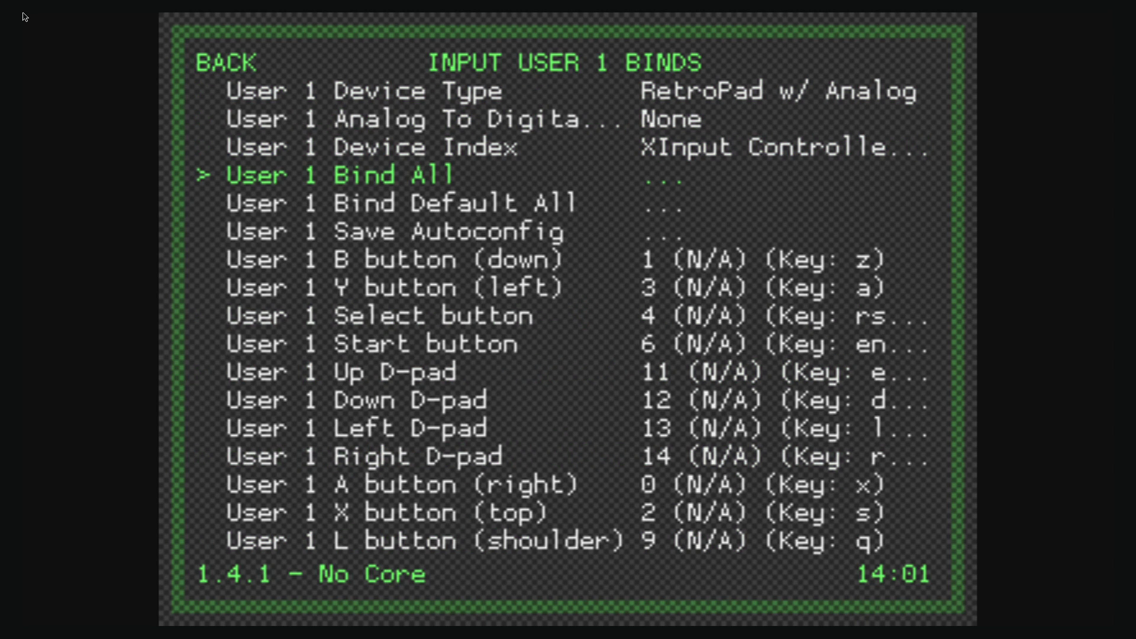
key("Return")
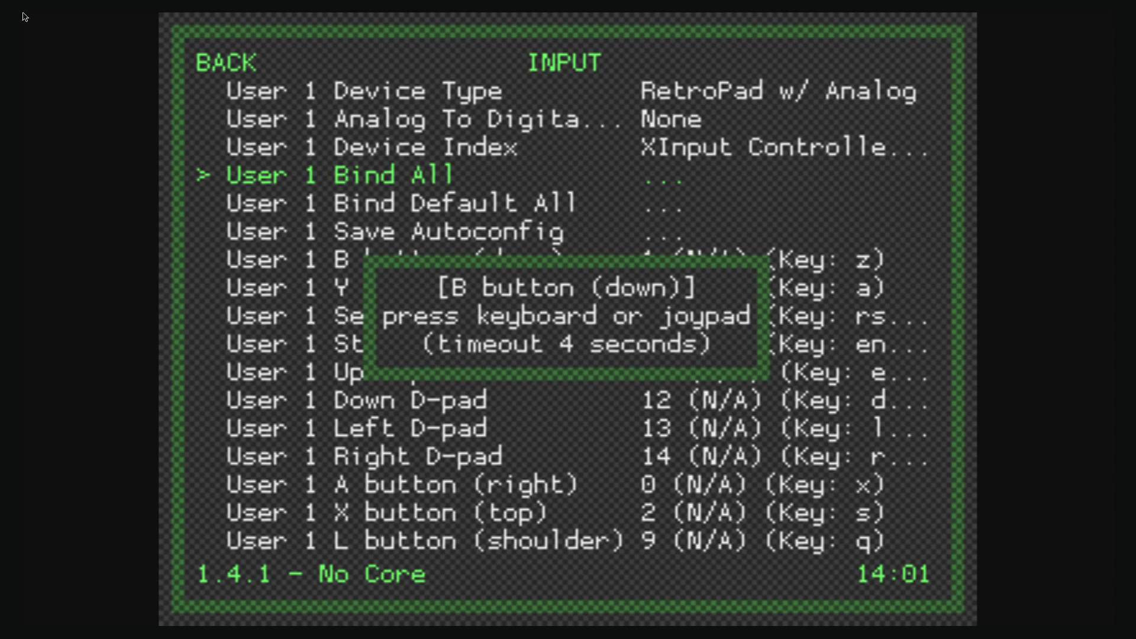
key("z")
key("a")
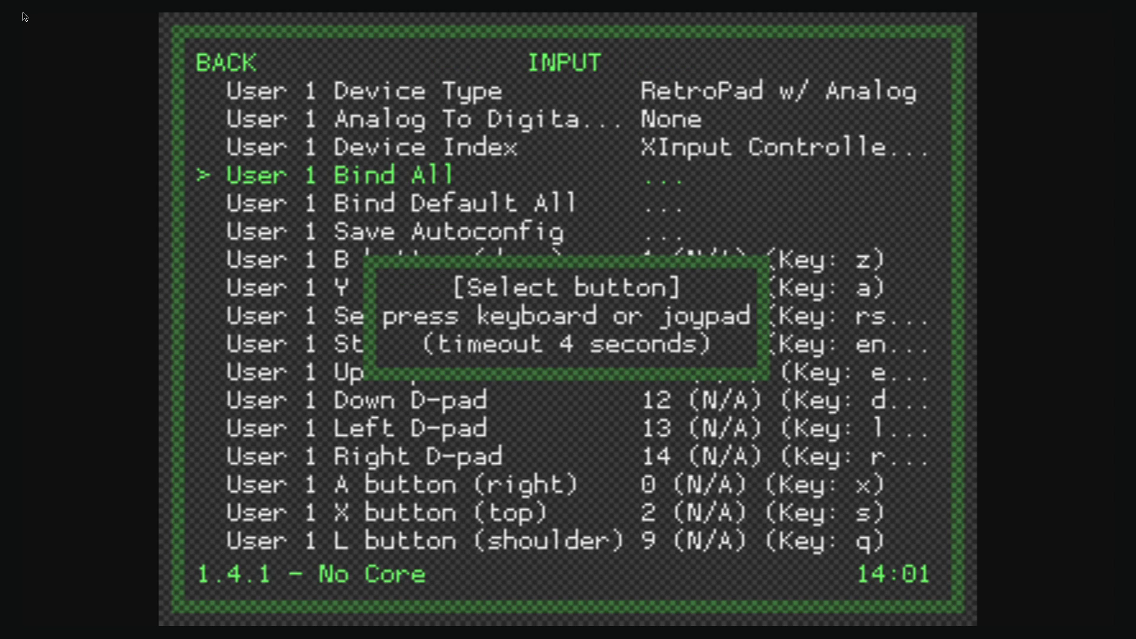
key("Shift_R")
key("Return")
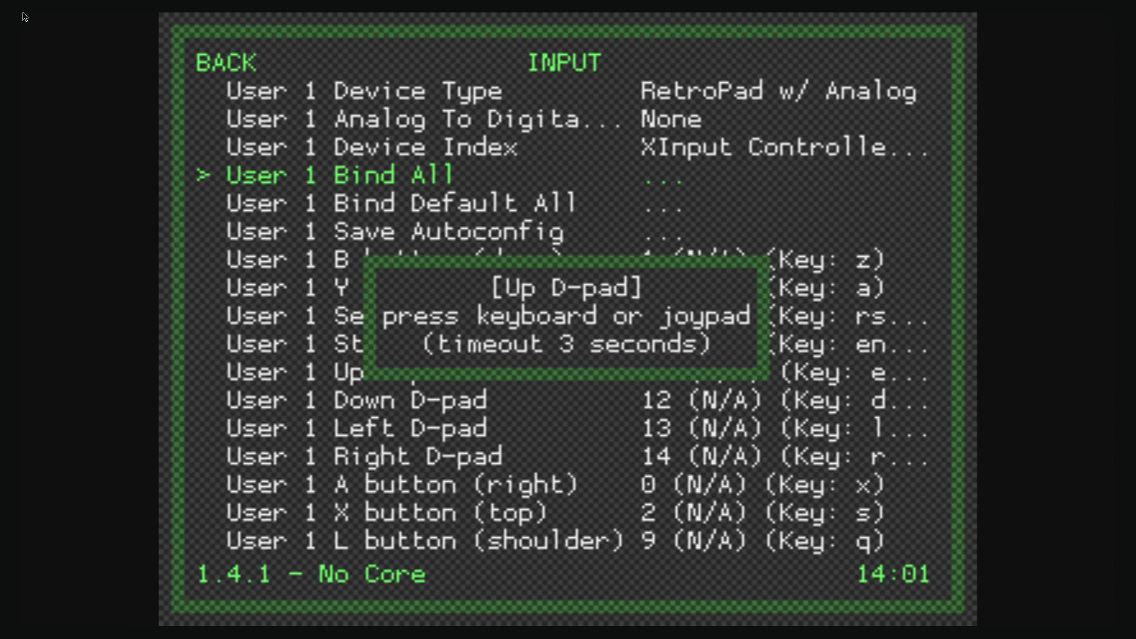
Try to cancel the running Bind All sequence from the Up D-pad prompt onward.
key("Escape")
key("Escape")
key("Escape")
key("Escape")
key("Escape")
key("Escape")
key("Escape")
key("Escape")
key("Escape")
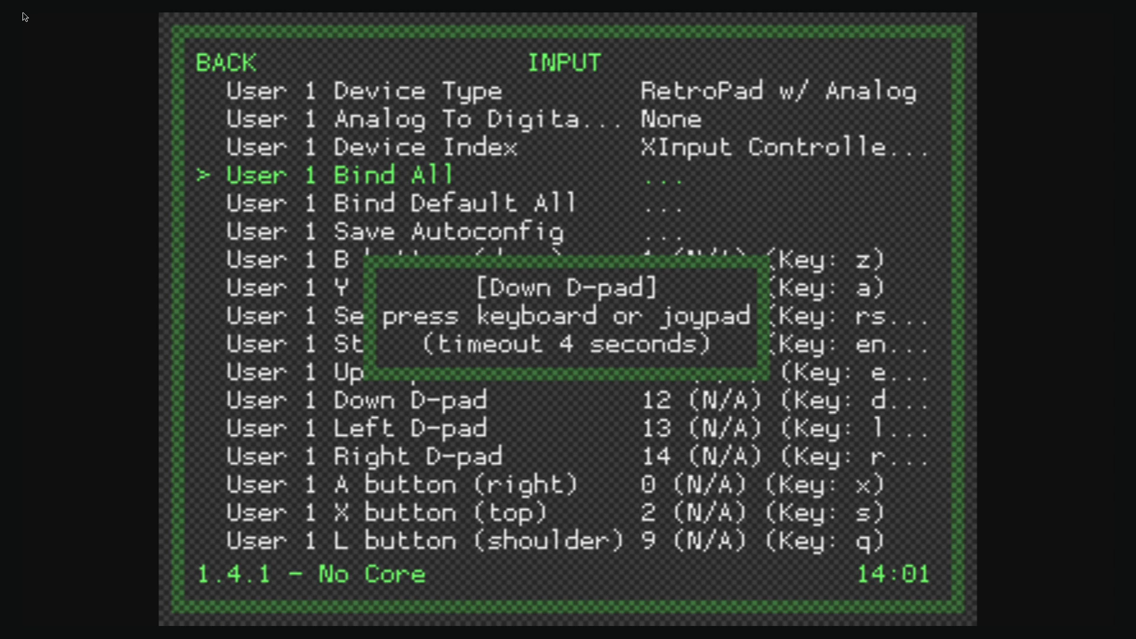
key("Escape")
key("Escape")
key("Escape")
key("Escape")
key("Escape")
key("Escape")
key("Escape")
key("Escape")
key("Escape")
key("Escape")
key("Escape")
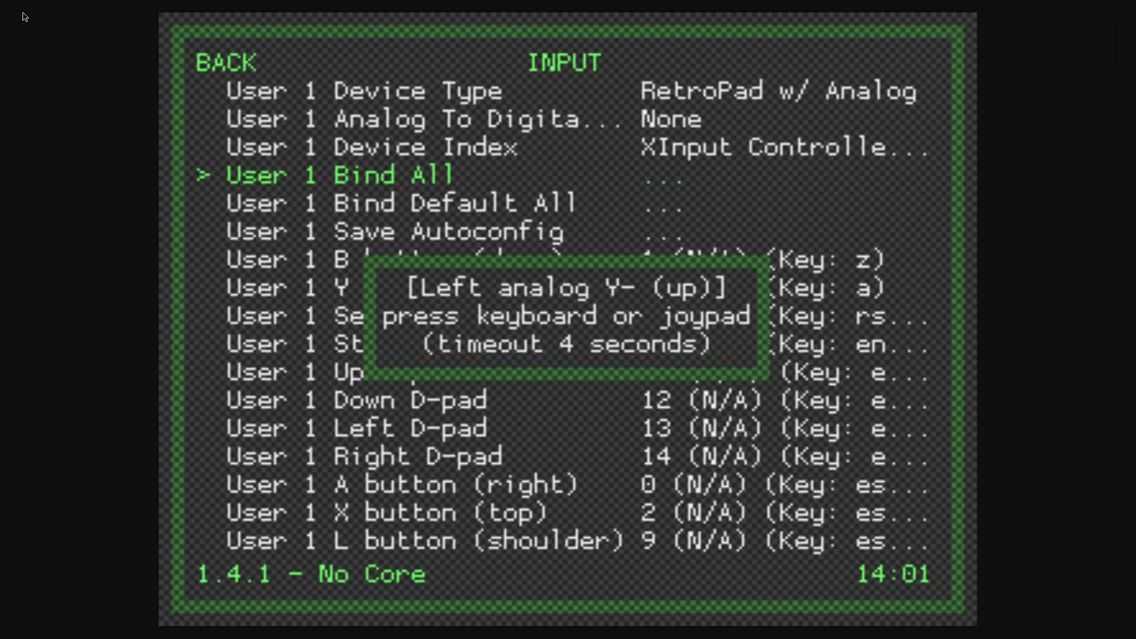